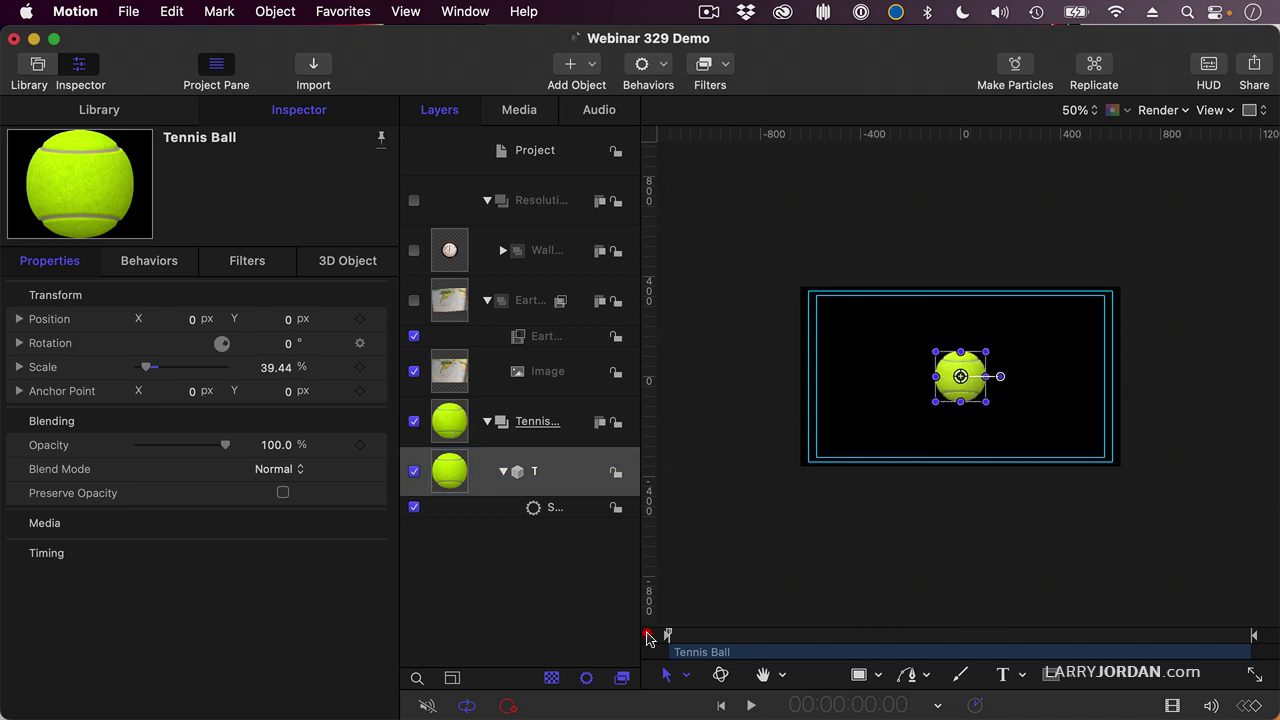
click(651, 634)
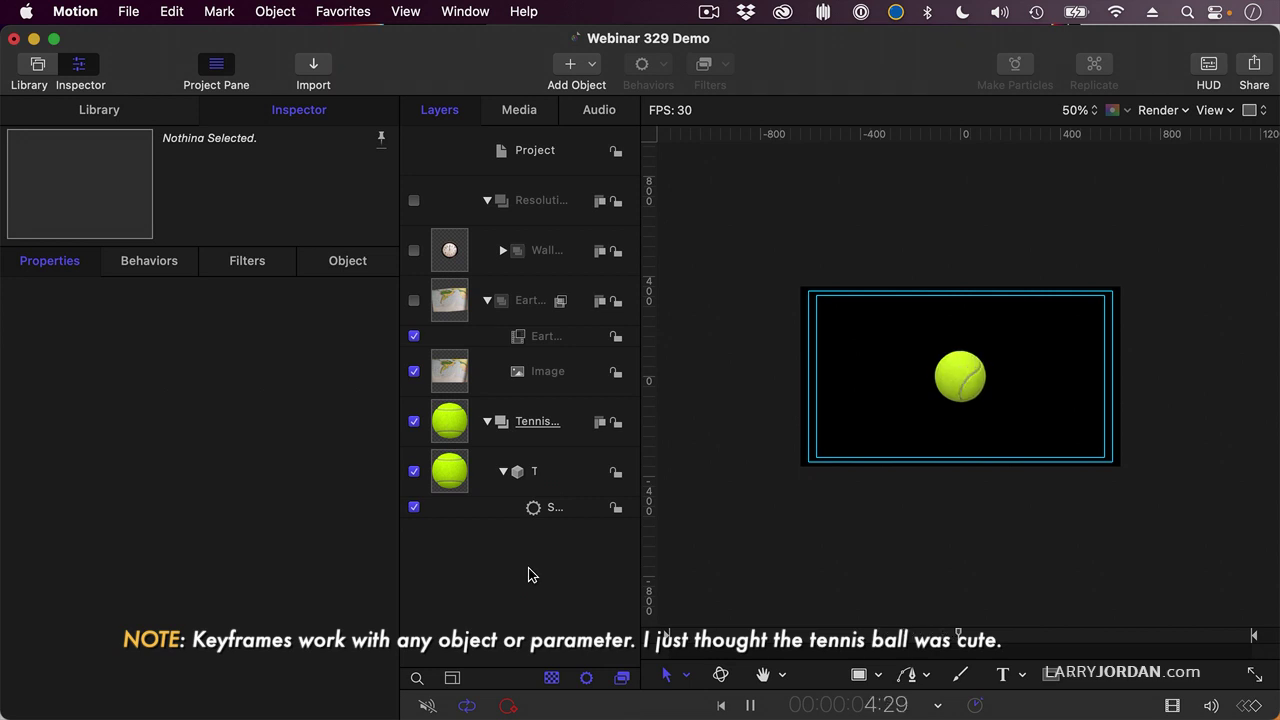
key(space)
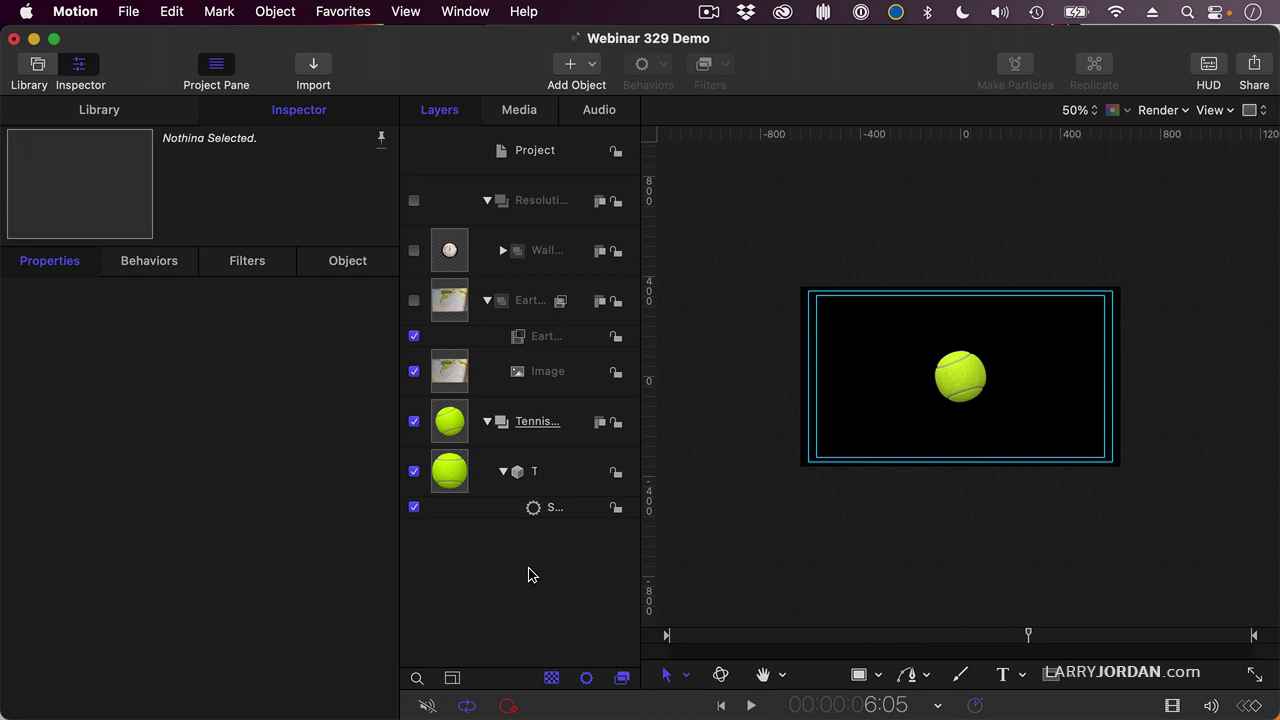
click(645, 645)
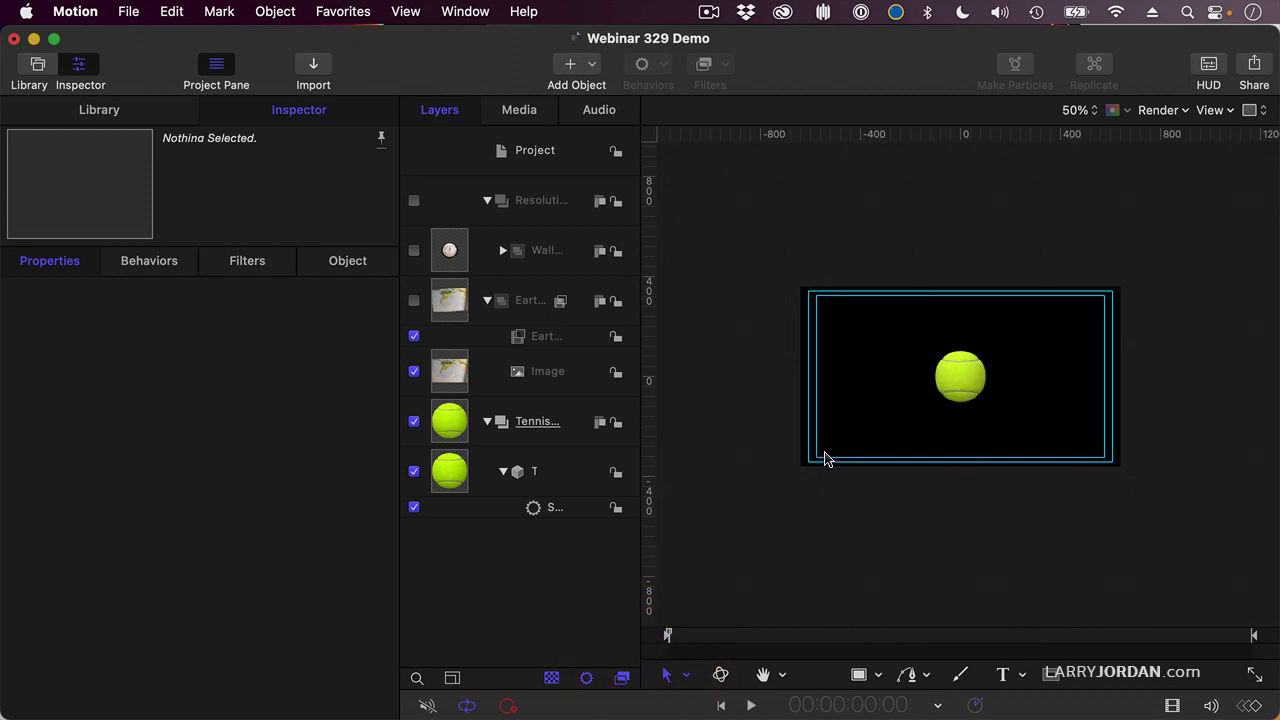
click(544, 472)
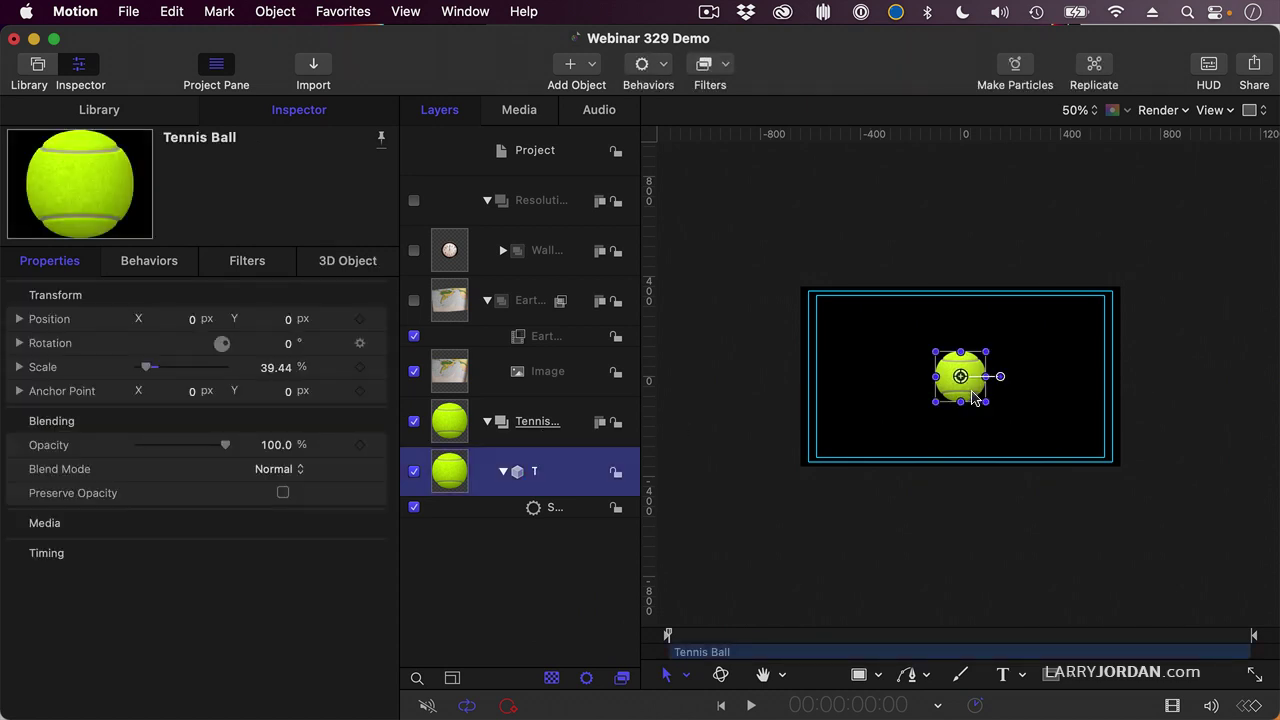
Drag the ball partly off the lower-left corner (X -470.7, Y -226.9) and hide the safe-zone guides
drag(950, 401, 855, 455)
key(apostrophe)
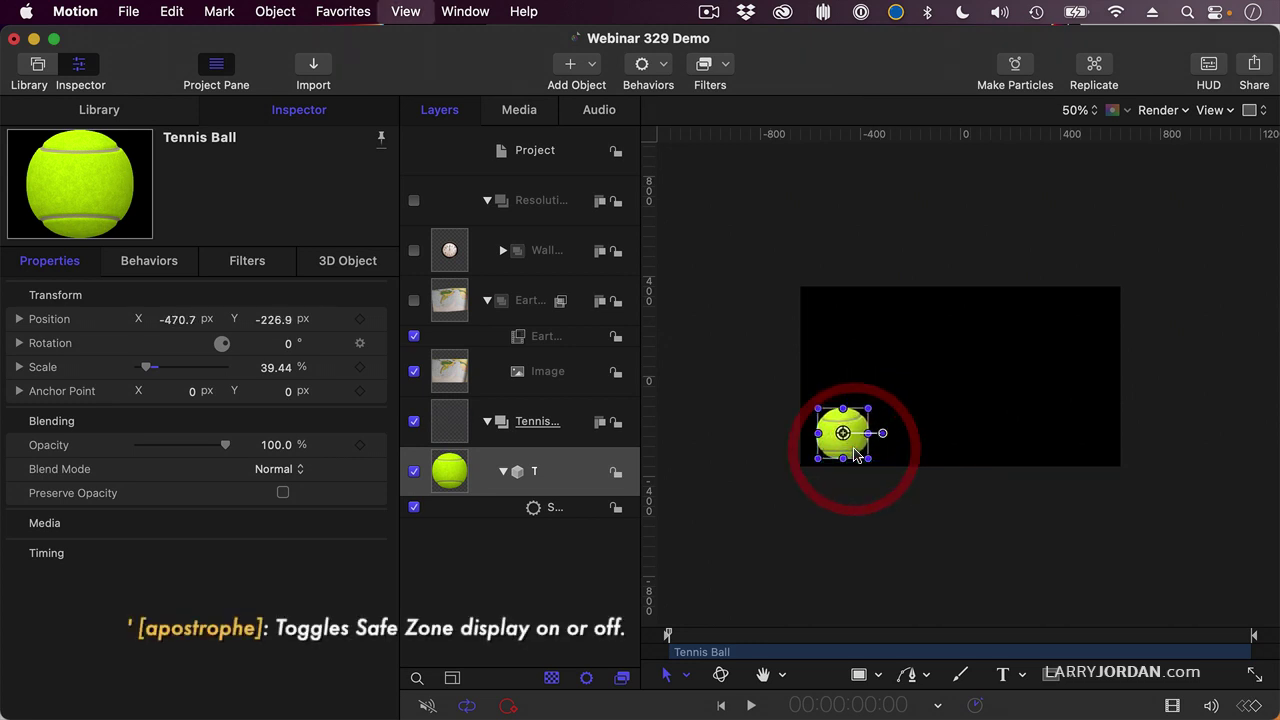
Keyframe the ball's start position, then keyframe it at X -150, Y 149.8 at 2:01
click(360, 320)
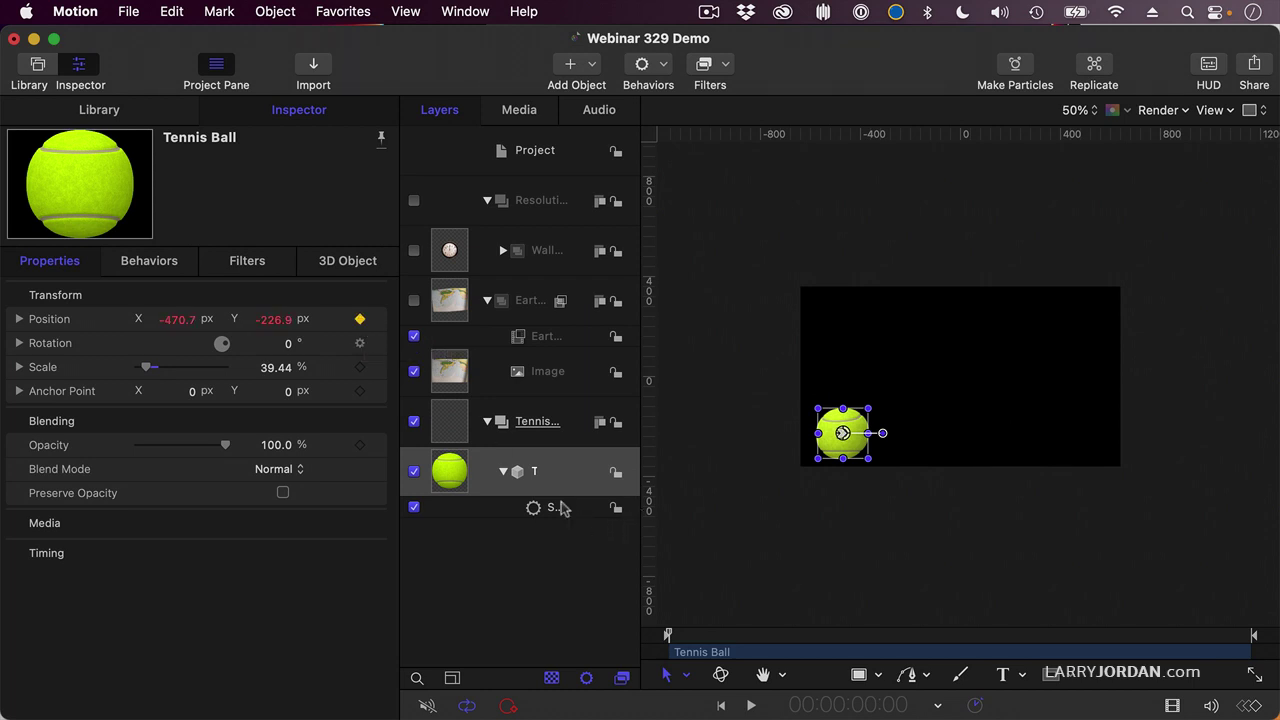
drag(712, 636, 789, 636)
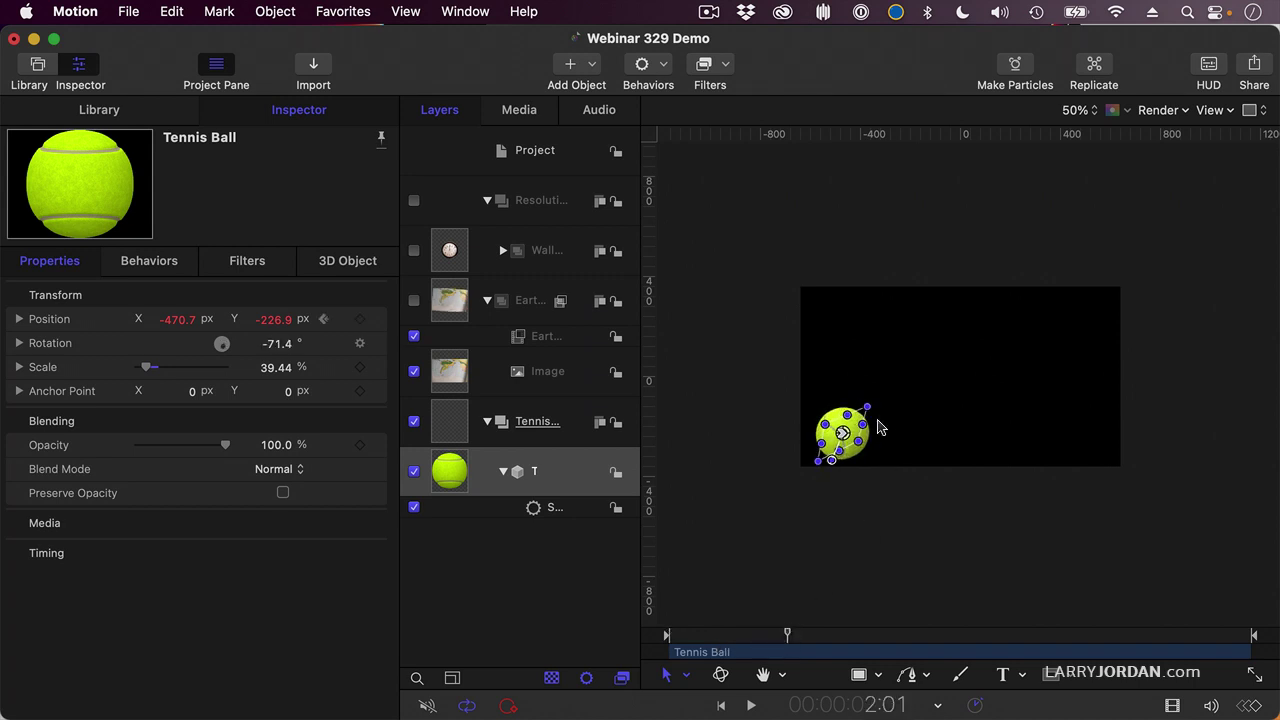
drag(852, 432, 931, 342)
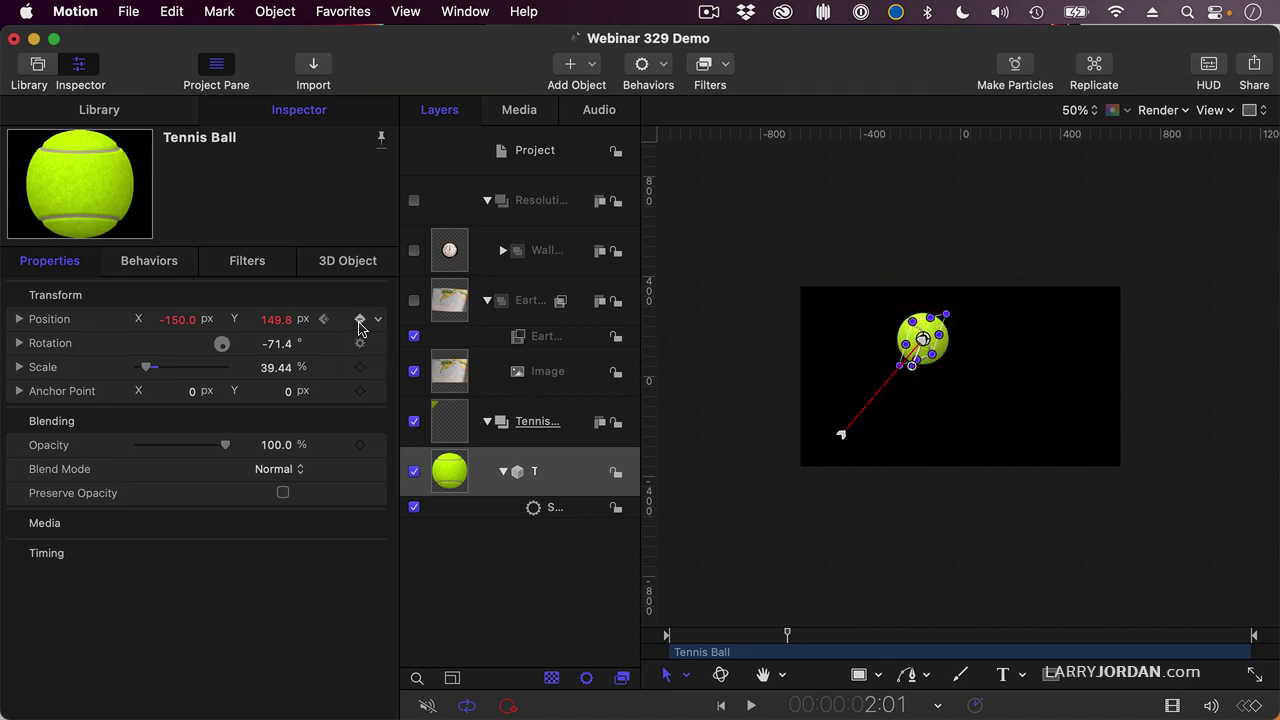
click(360, 321)
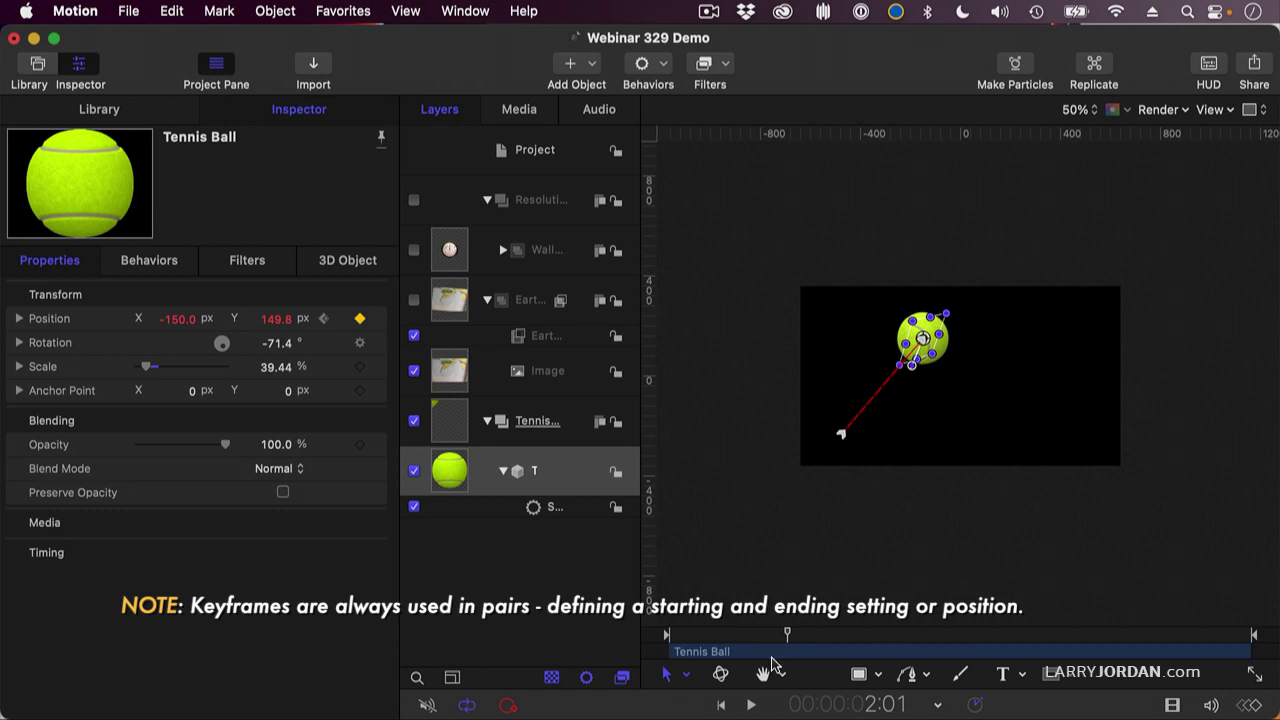
Play the animation from the start to preview the ball's rise
drag(706, 638, 665, 637)
key(space)
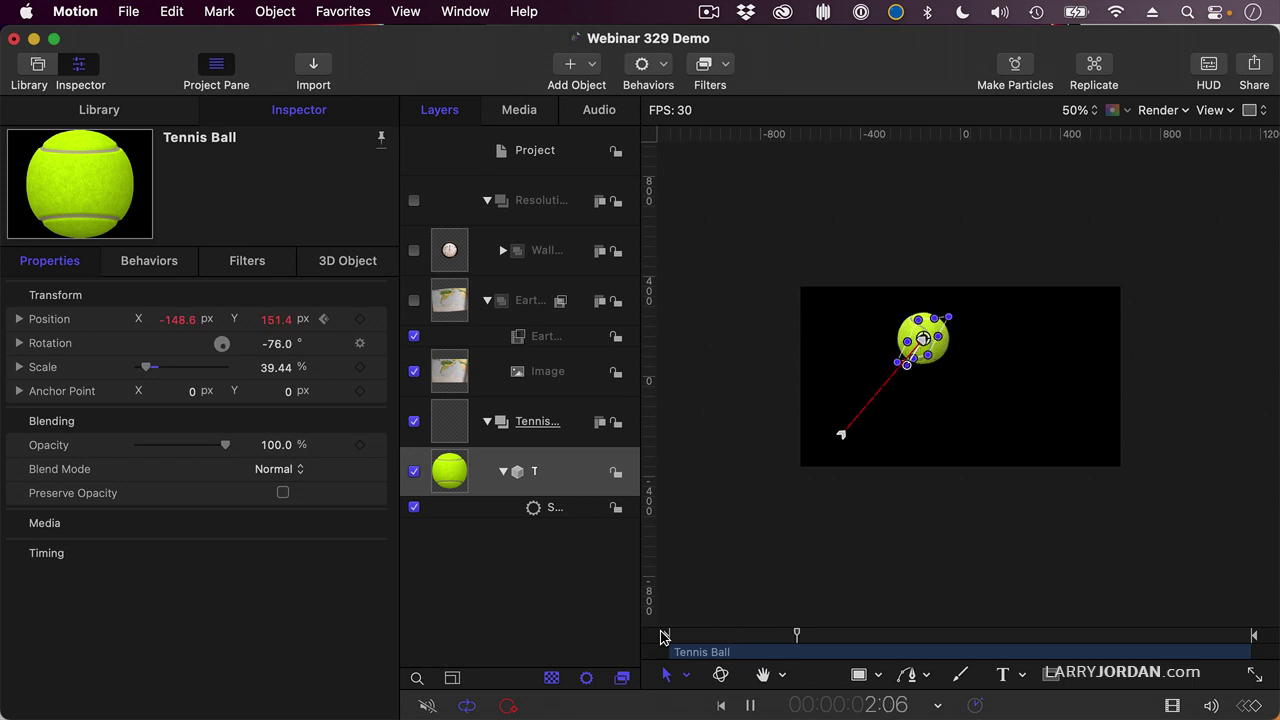
key(space)
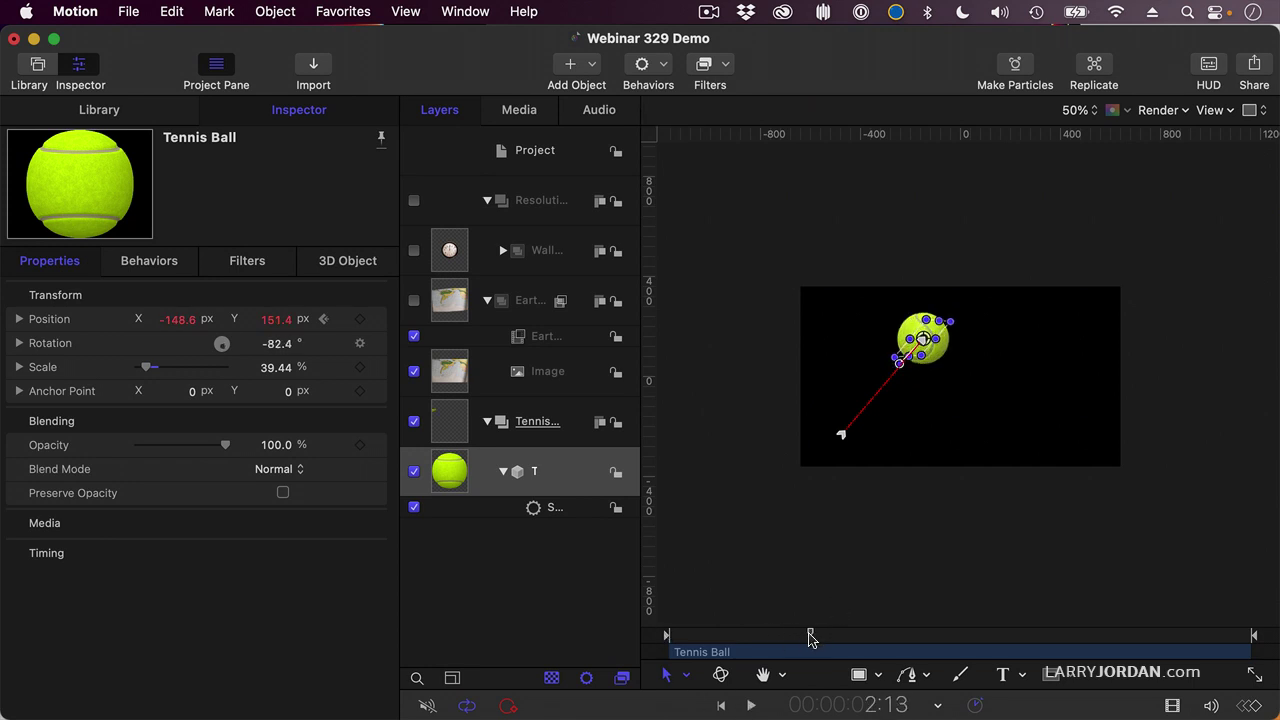
Add a position keyframe at 4:00 holding the ball at X -148.6, Y 151.4
drag(810, 634, 897, 652)
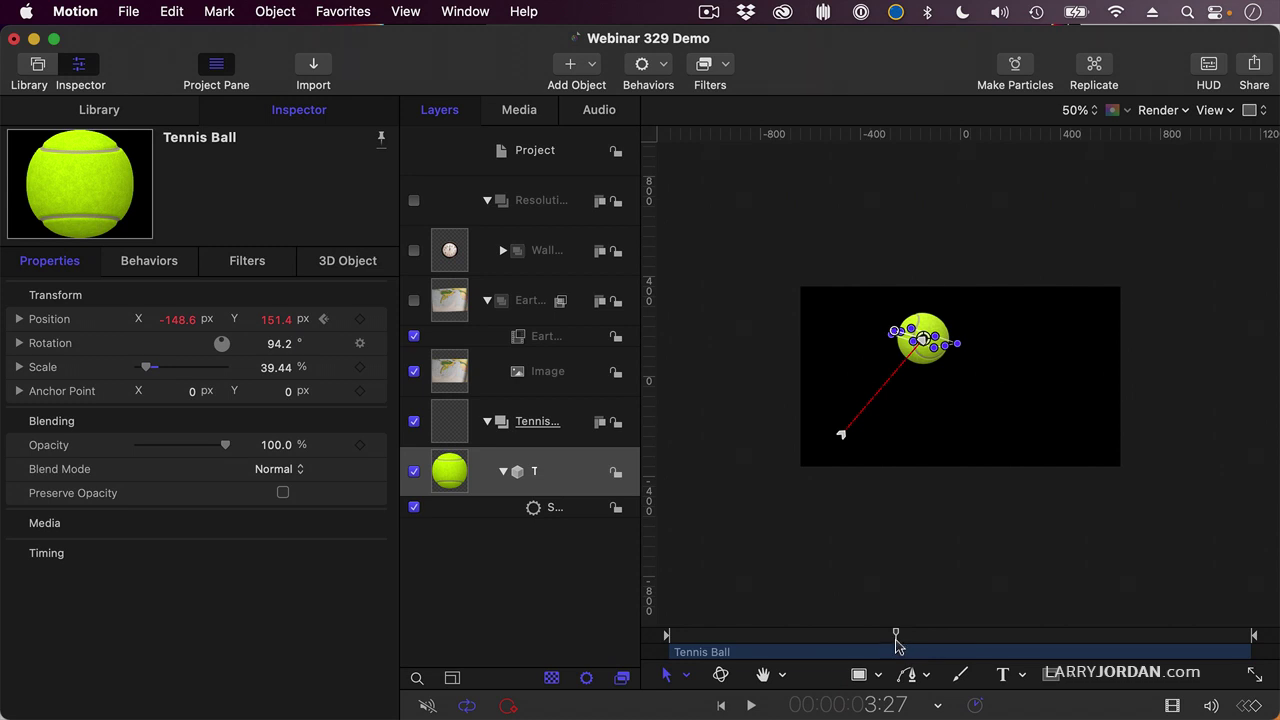
drag(896, 636, 902, 637)
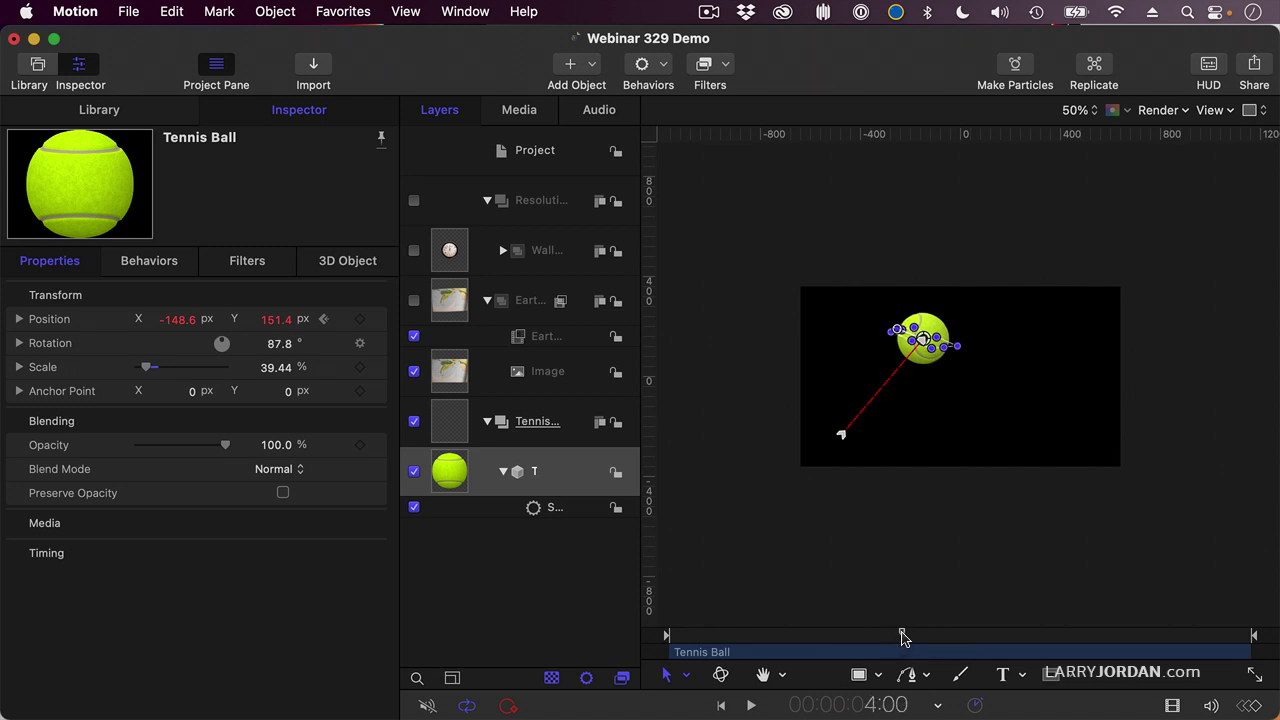
click(360, 319)
Drop the ball to the lower right at 6:12 and hold it there with a keyframe at 7:27
drag(904, 637, 1042, 636)
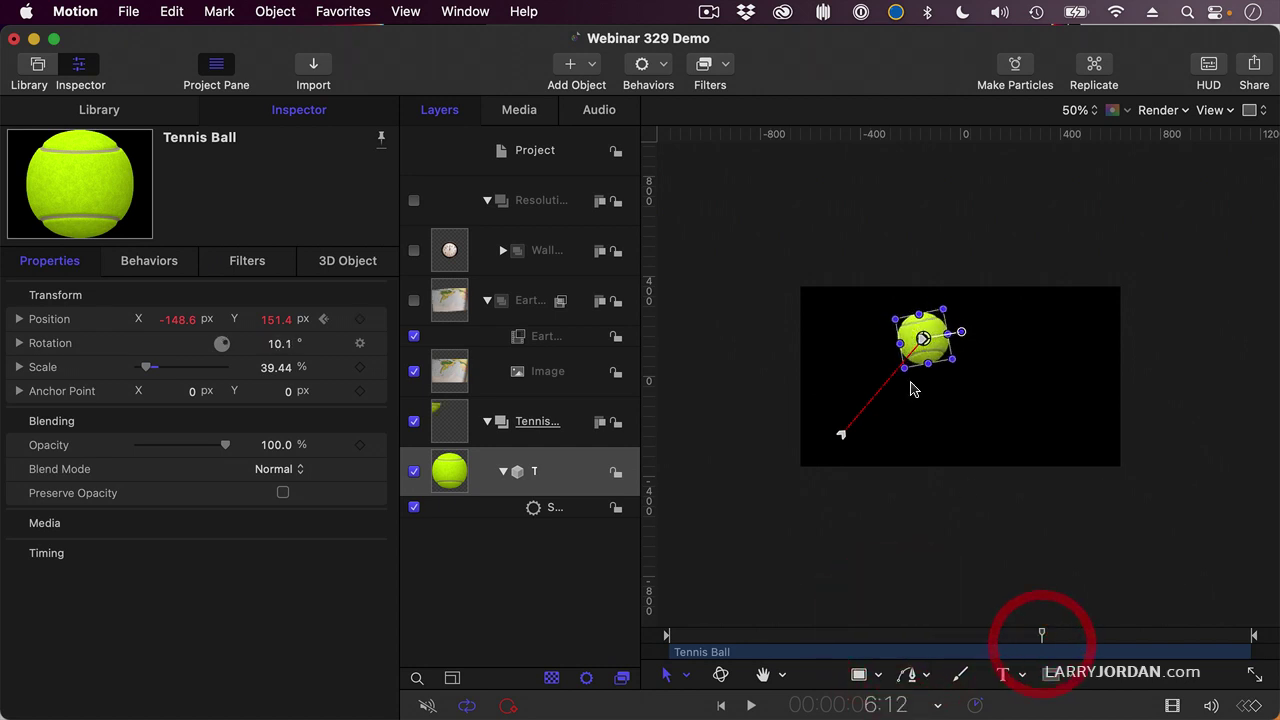
drag(940, 352, 1042, 436)
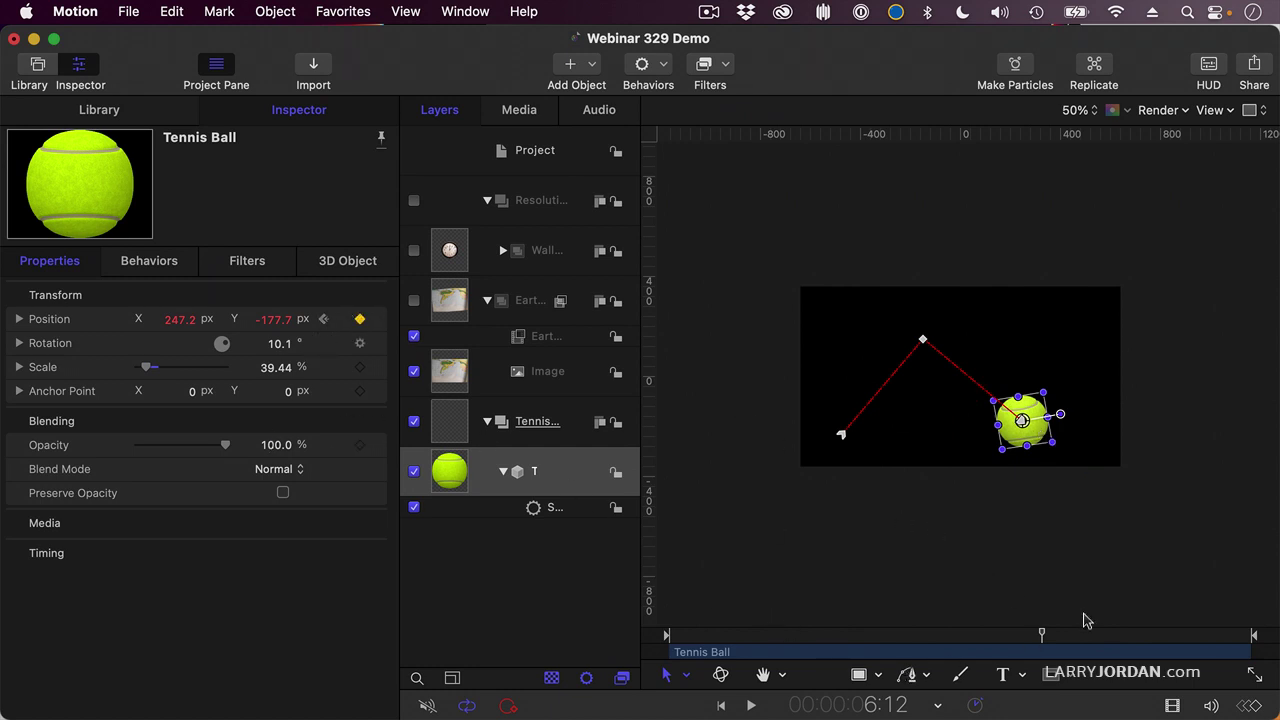
drag(1042, 636, 1130, 641)
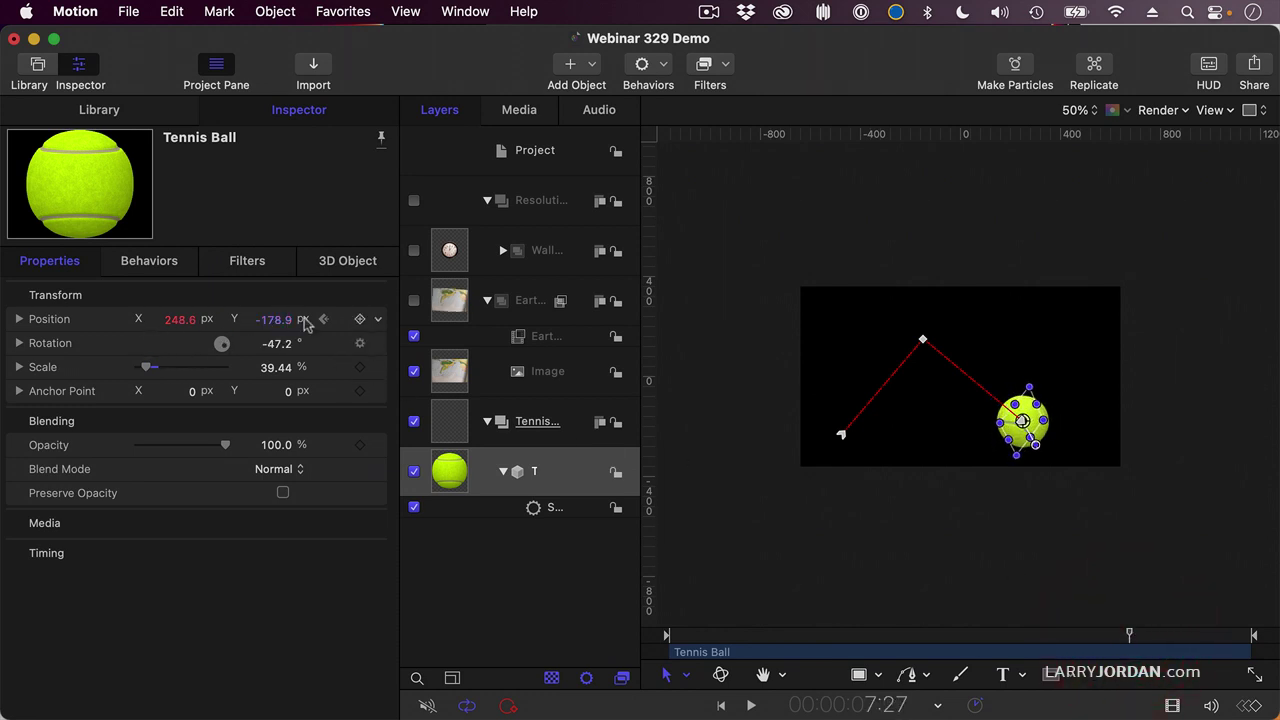
click(360, 319)
At the end of the animation, send the ball off the top-right to X 777.5, Y 469.0
drag(1129, 636, 1248, 650)
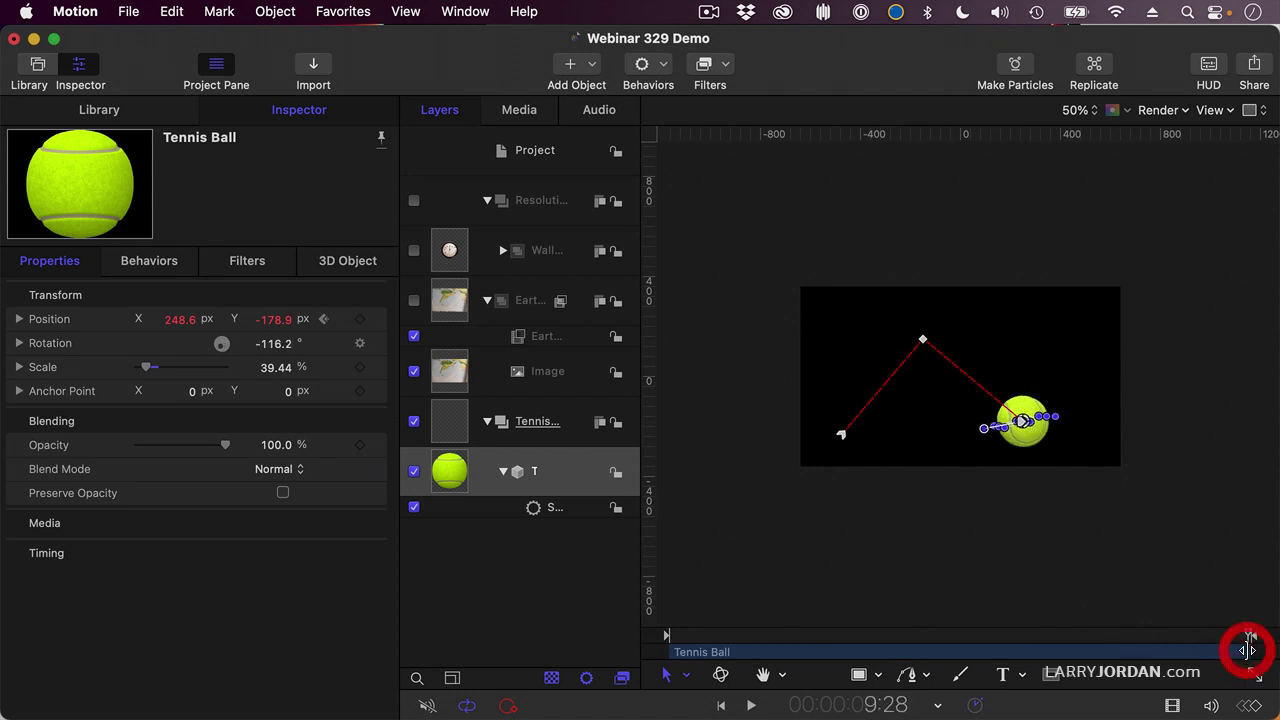
click(1096, 290)
drag(1048, 443, 1117, 338)
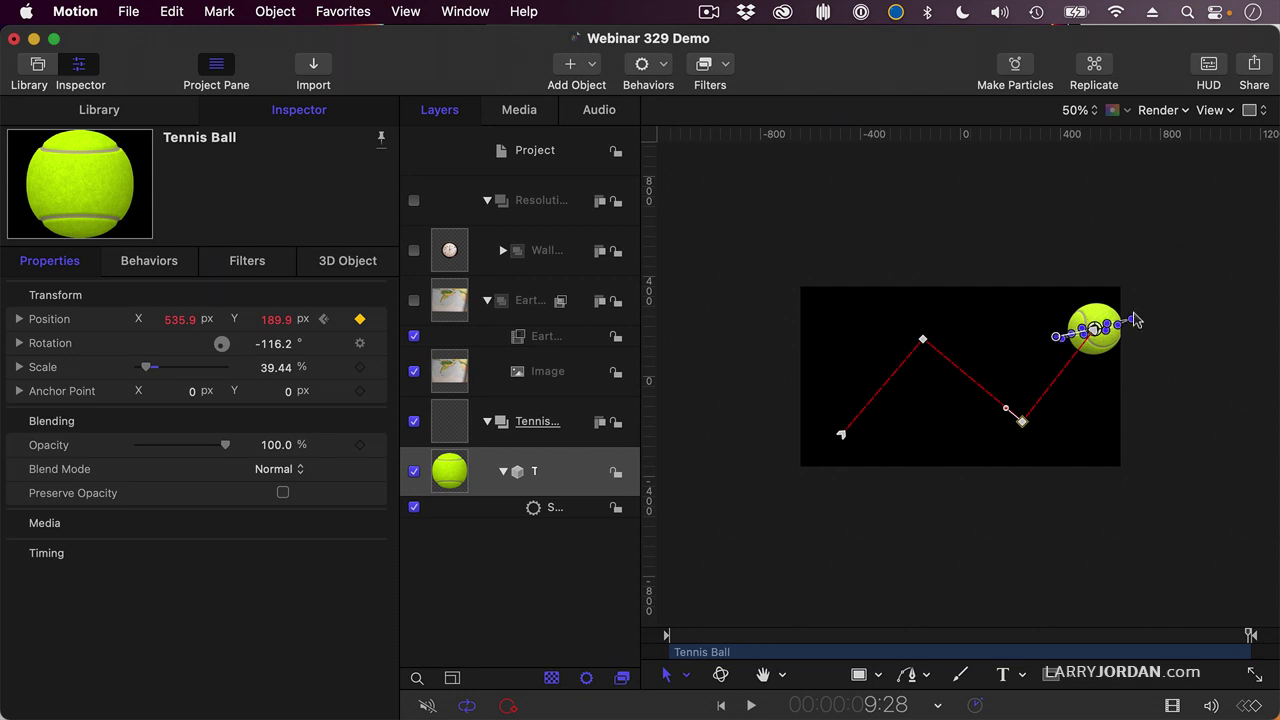
drag(1103, 334, 1139, 308)
Play the finished animation from the start to preview the zigzag path
drag(677, 640, 667, 638)
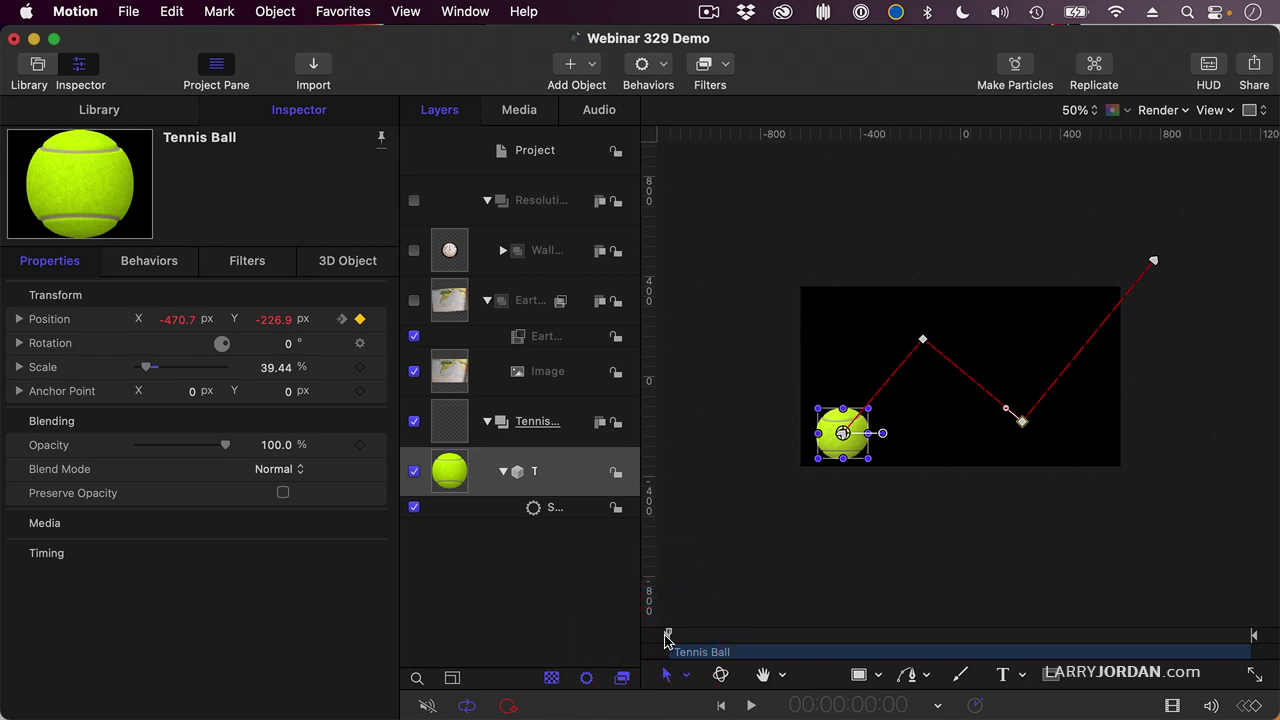
key(space)
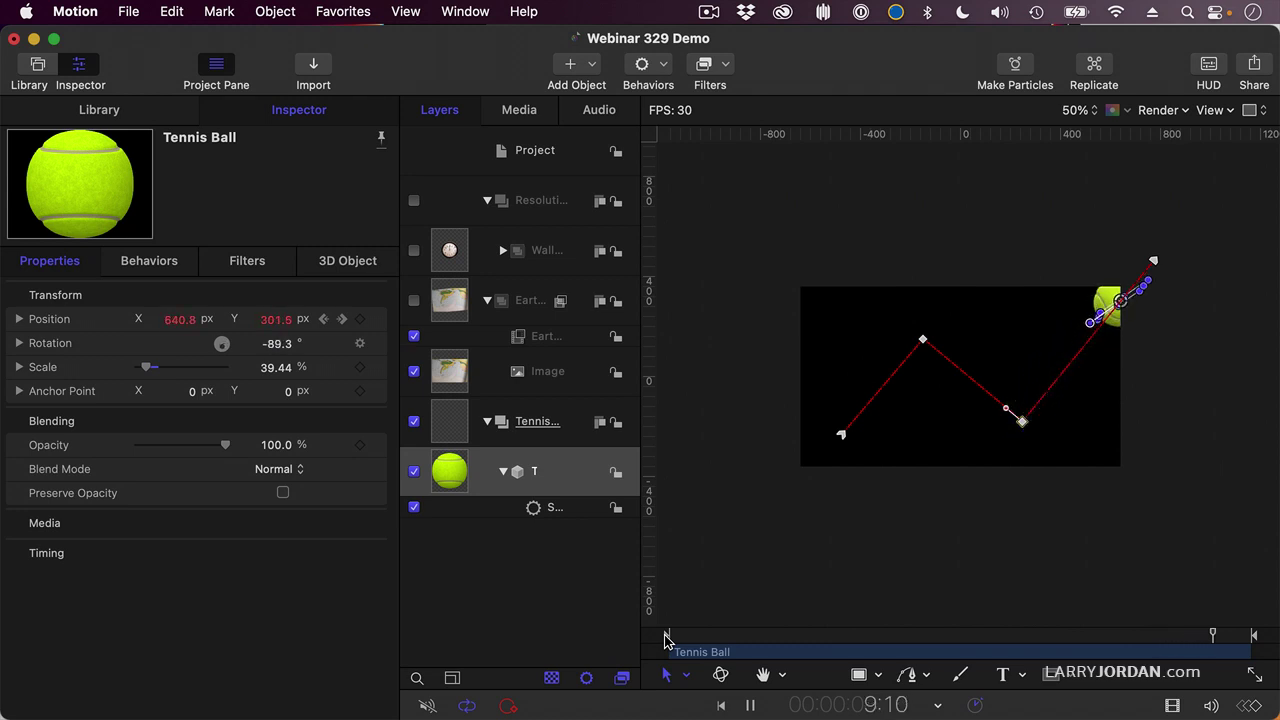
key(space)
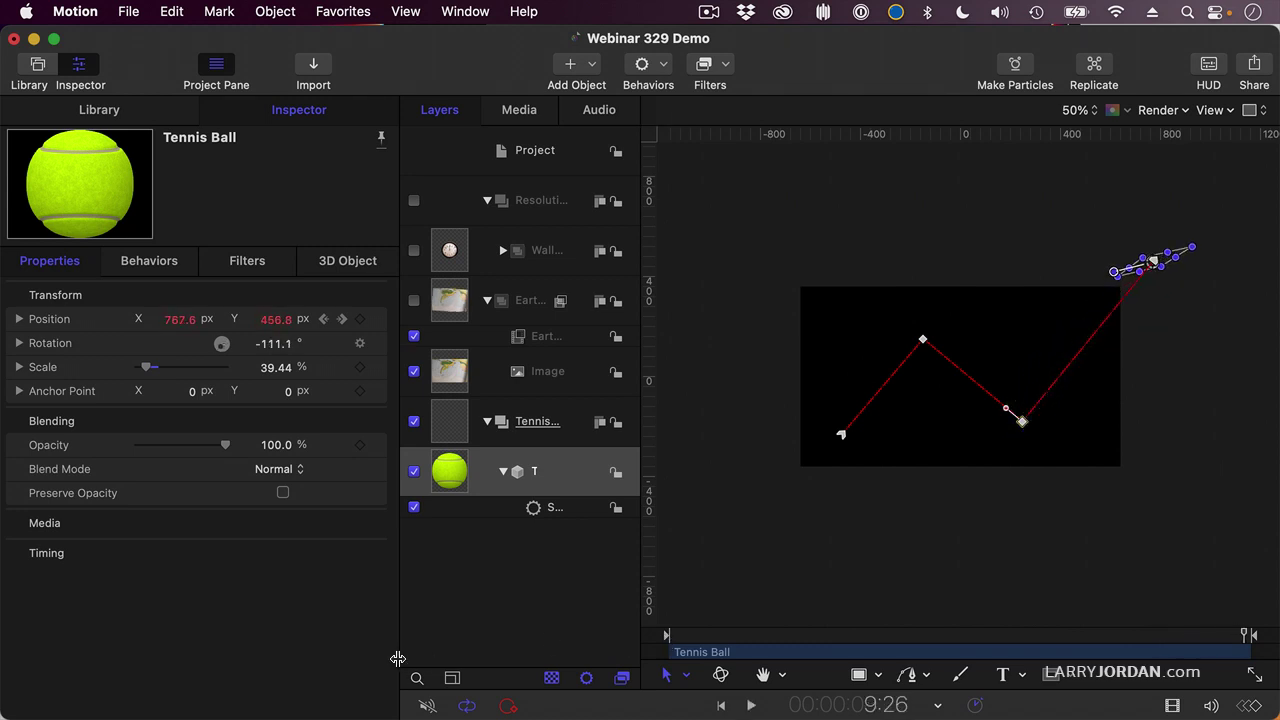
At the first frame, drag the ball off-frame to the lower left, deselect it, and replay
key(Home)
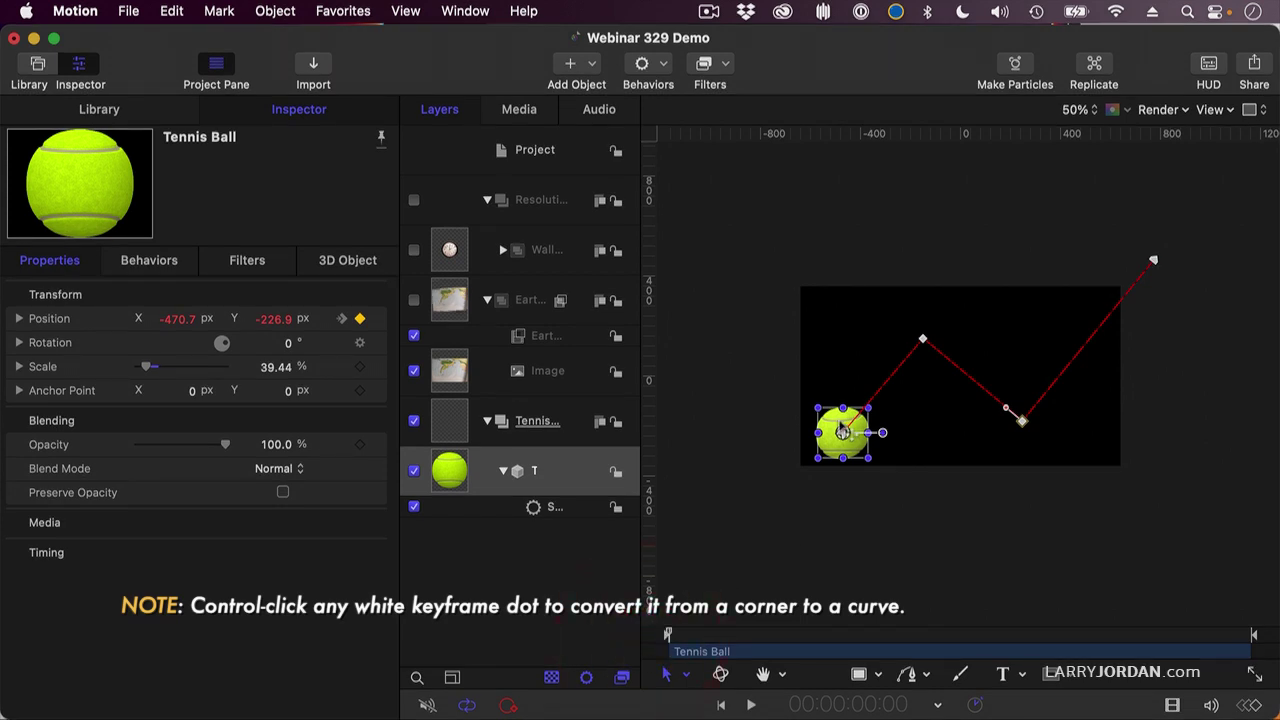
drag(808, 459, 760, 503)
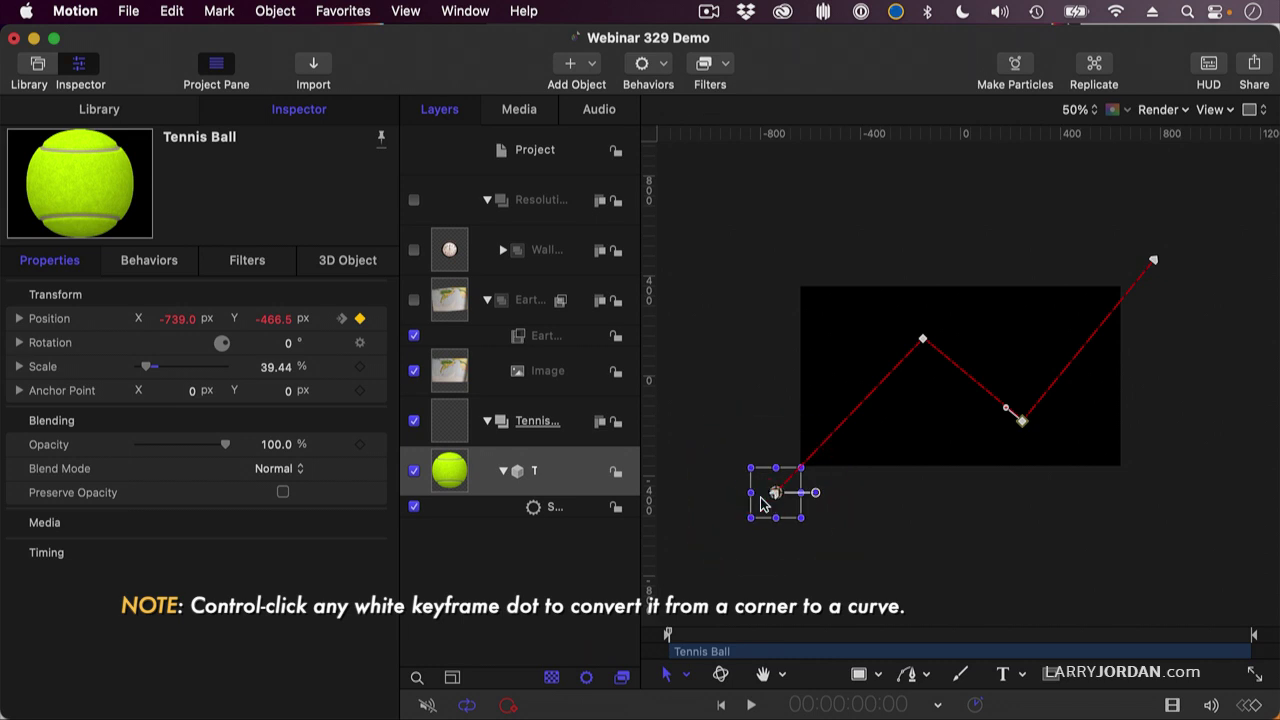
click(557, 567)
key(space)
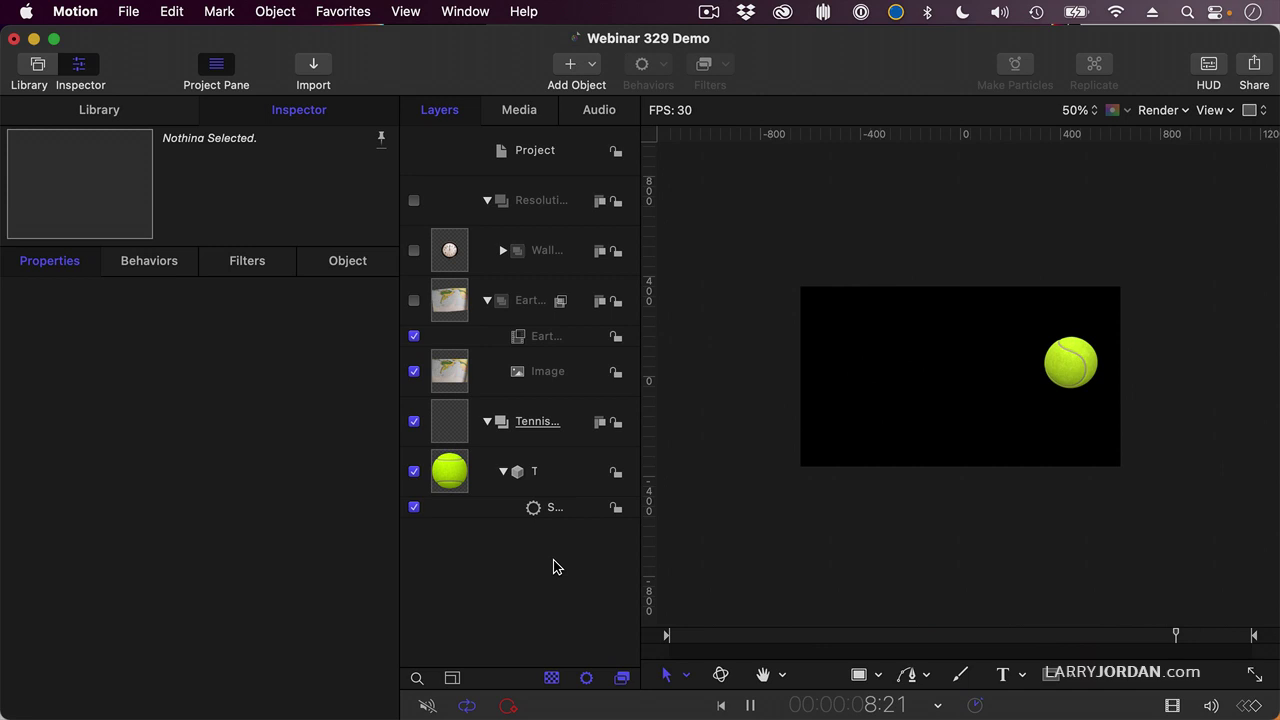
click(718, 634)
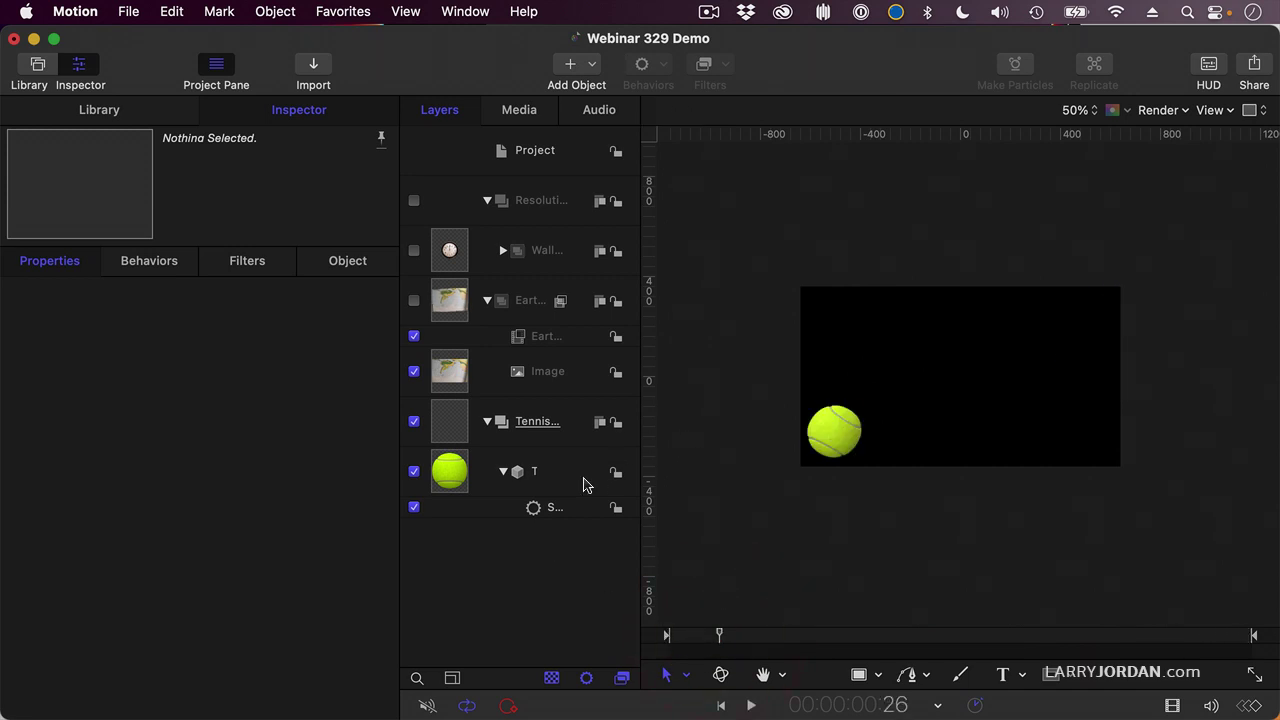
click(570, 468)
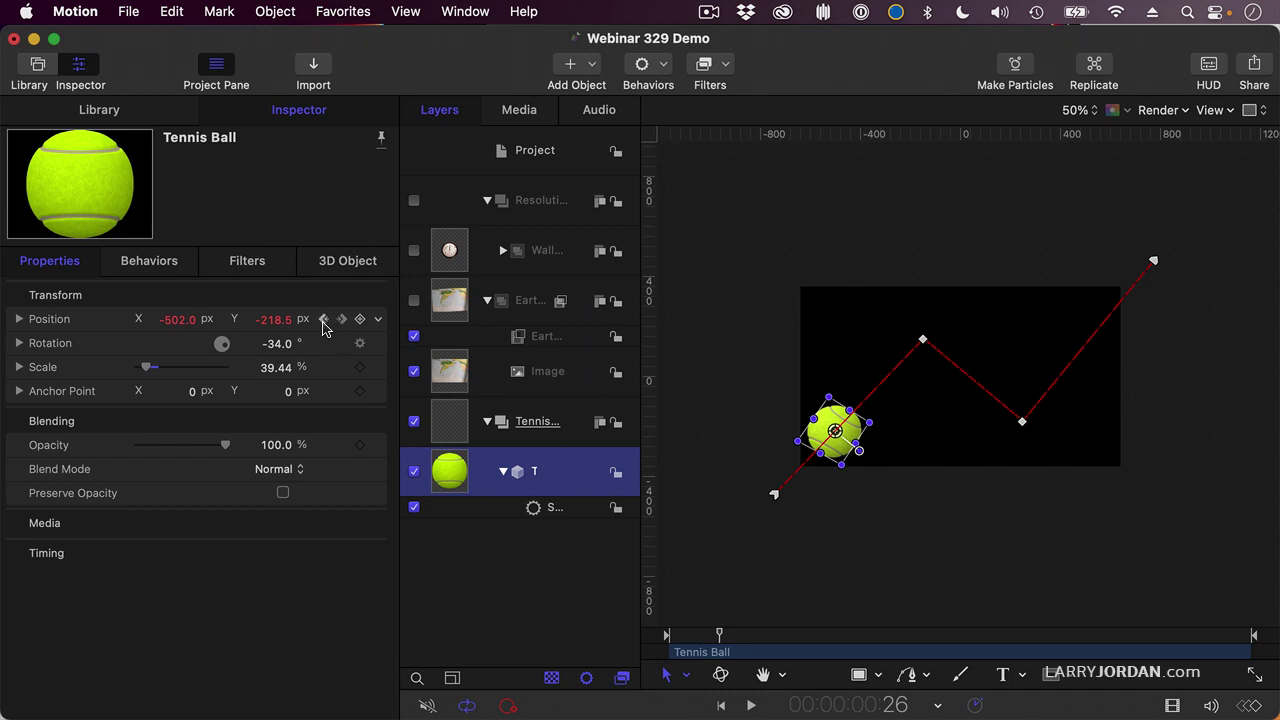
click(325, 320)
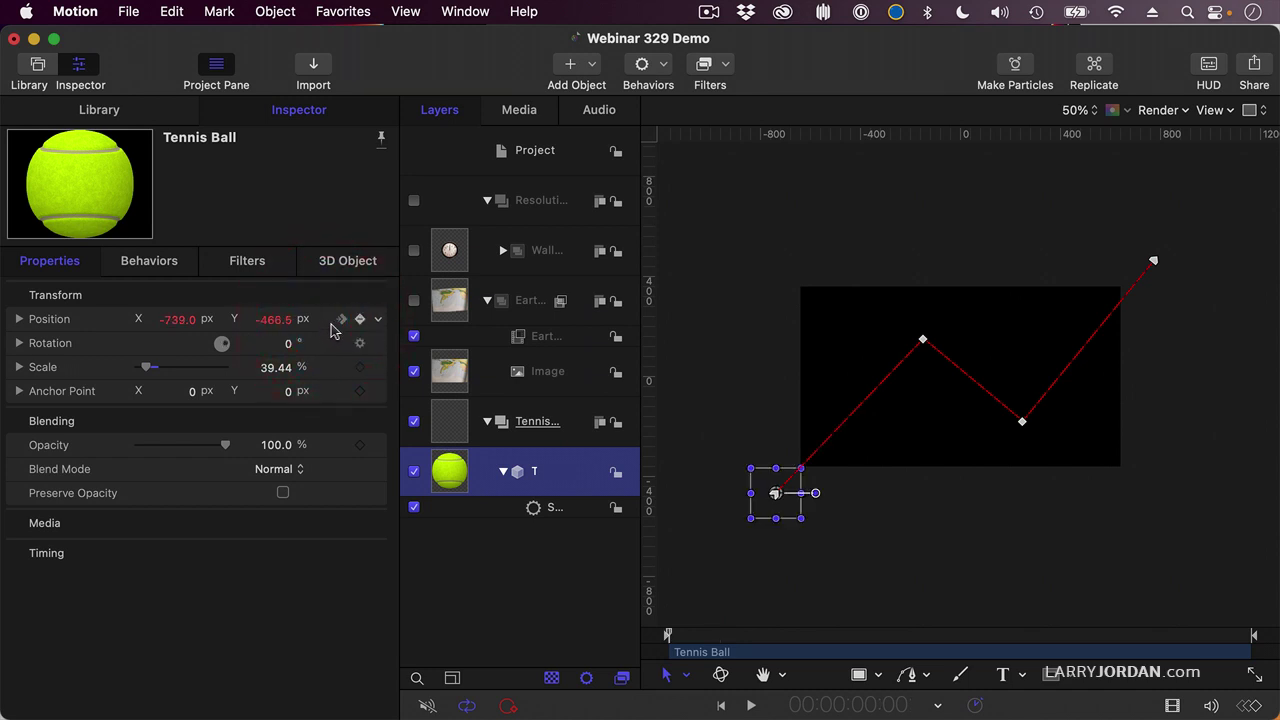
click(343, 319)
click(343, 319)
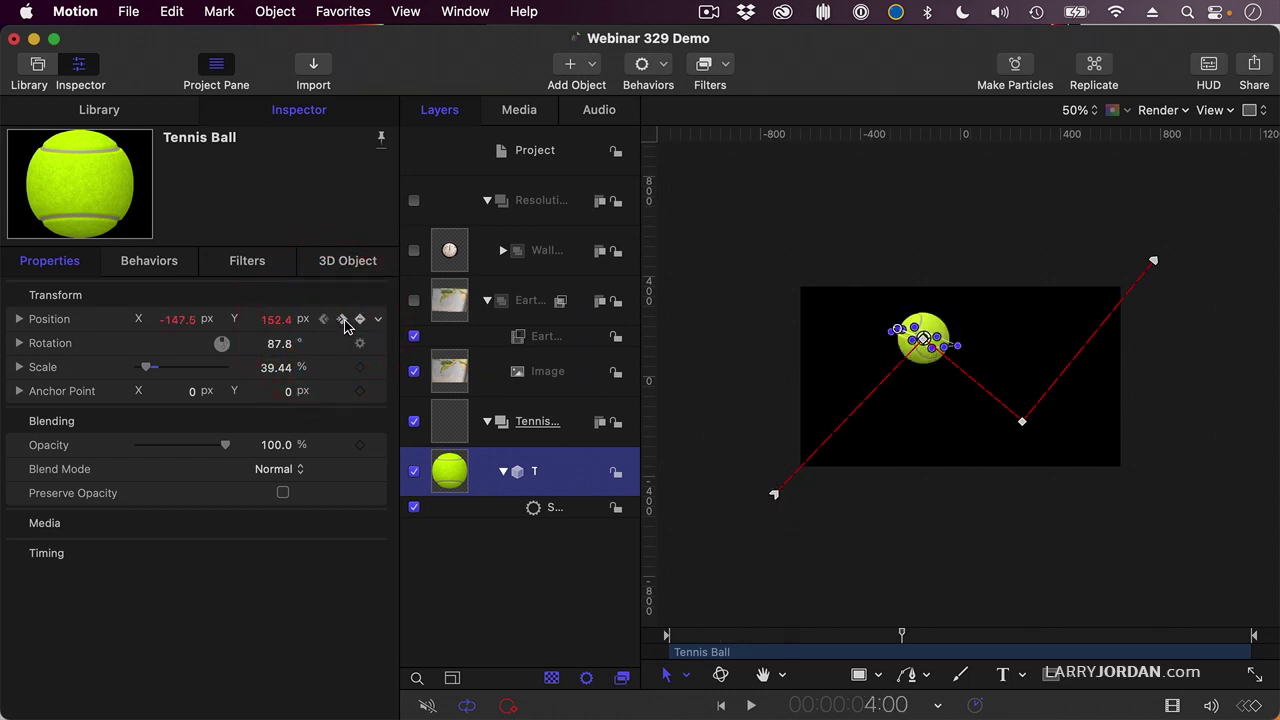
click(343, 319)
click(343, 320)
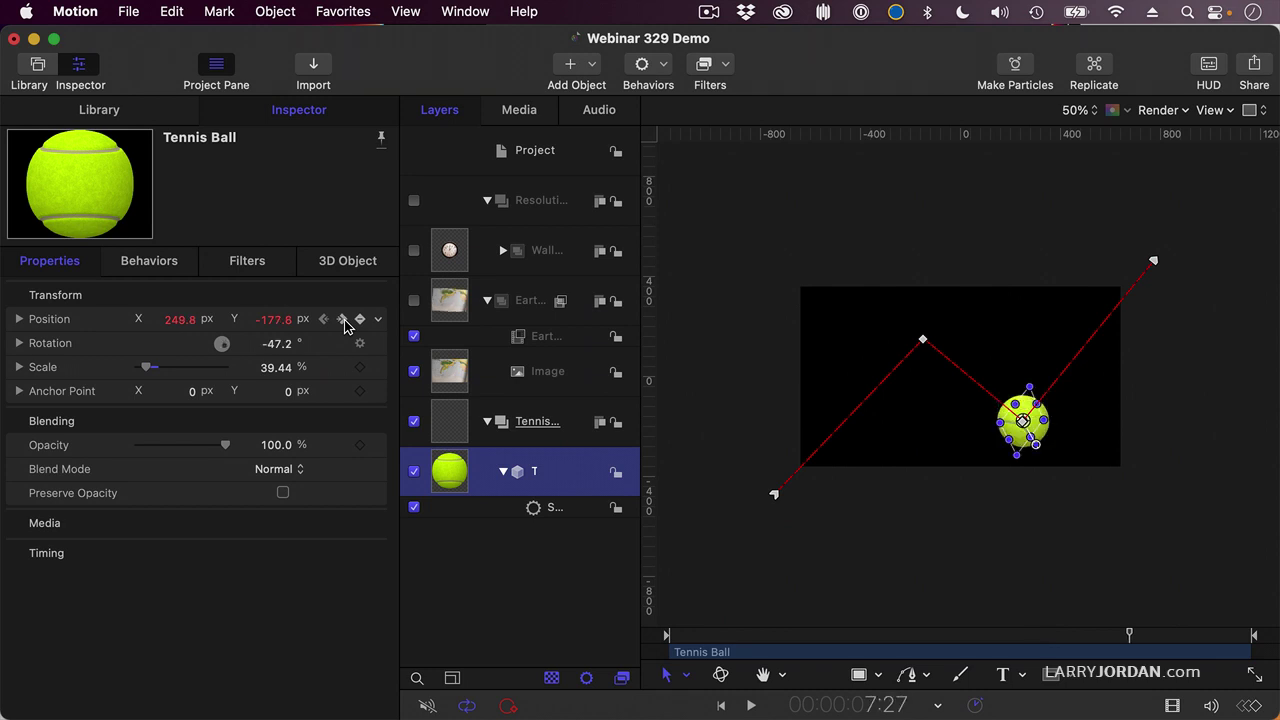
click(343, 320)
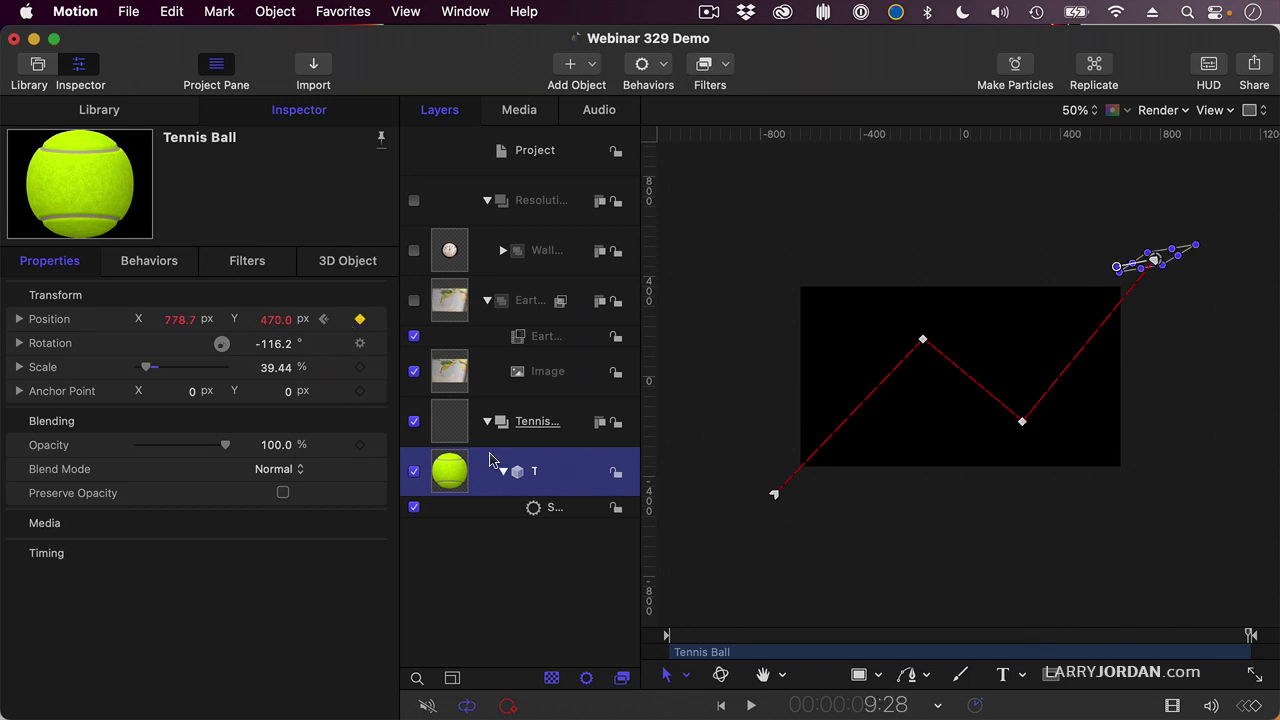
click(323, 319)
click(323, 319)
click(323, 319)
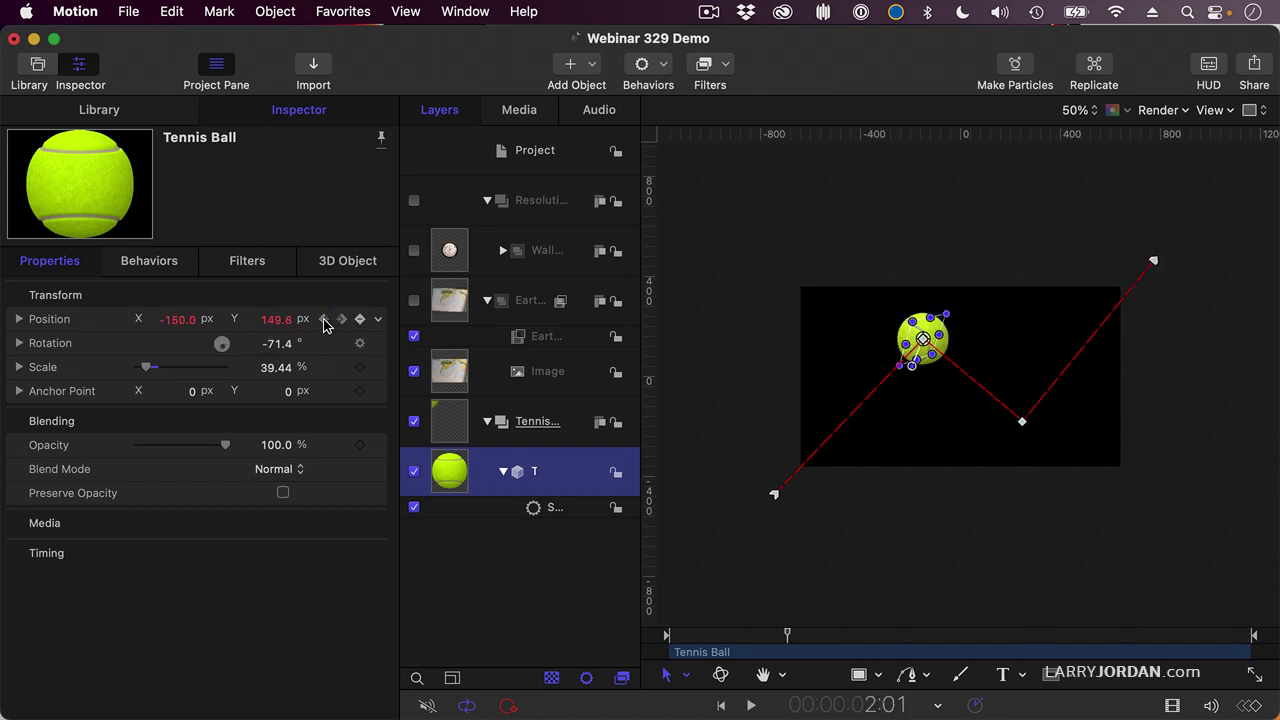
click(323, 319)
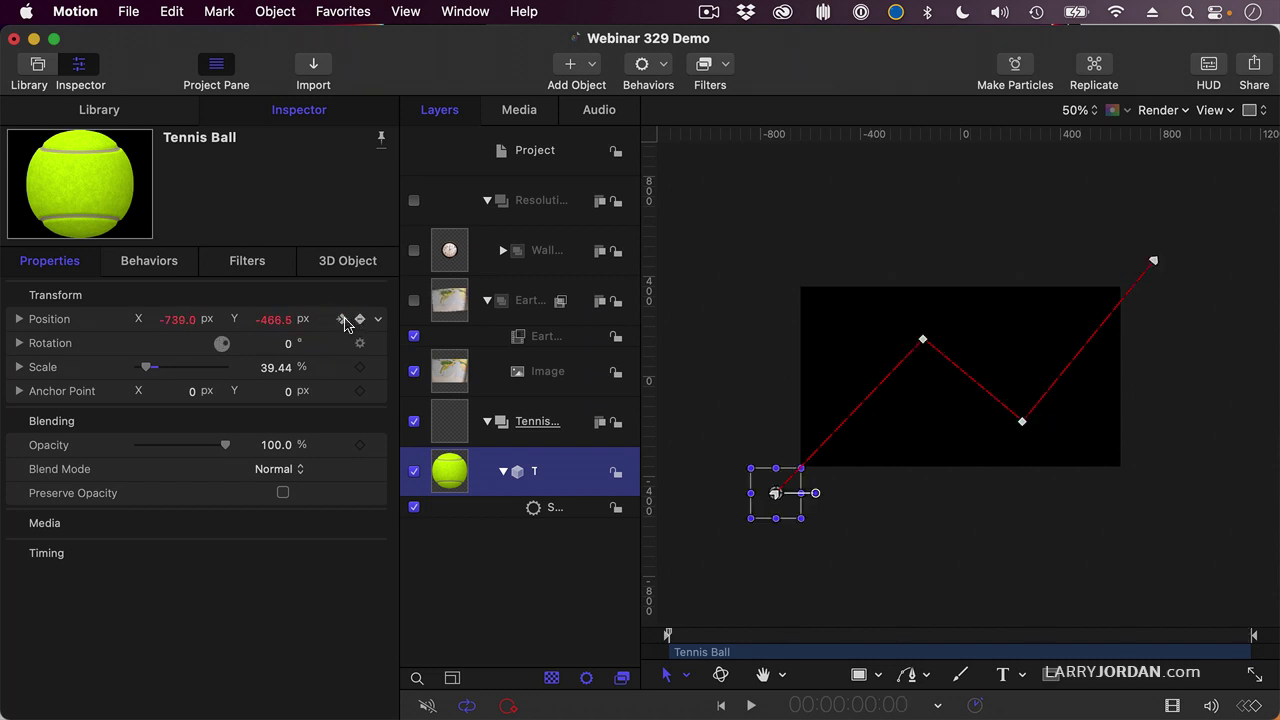
click(347, 320)
click(345, 320)
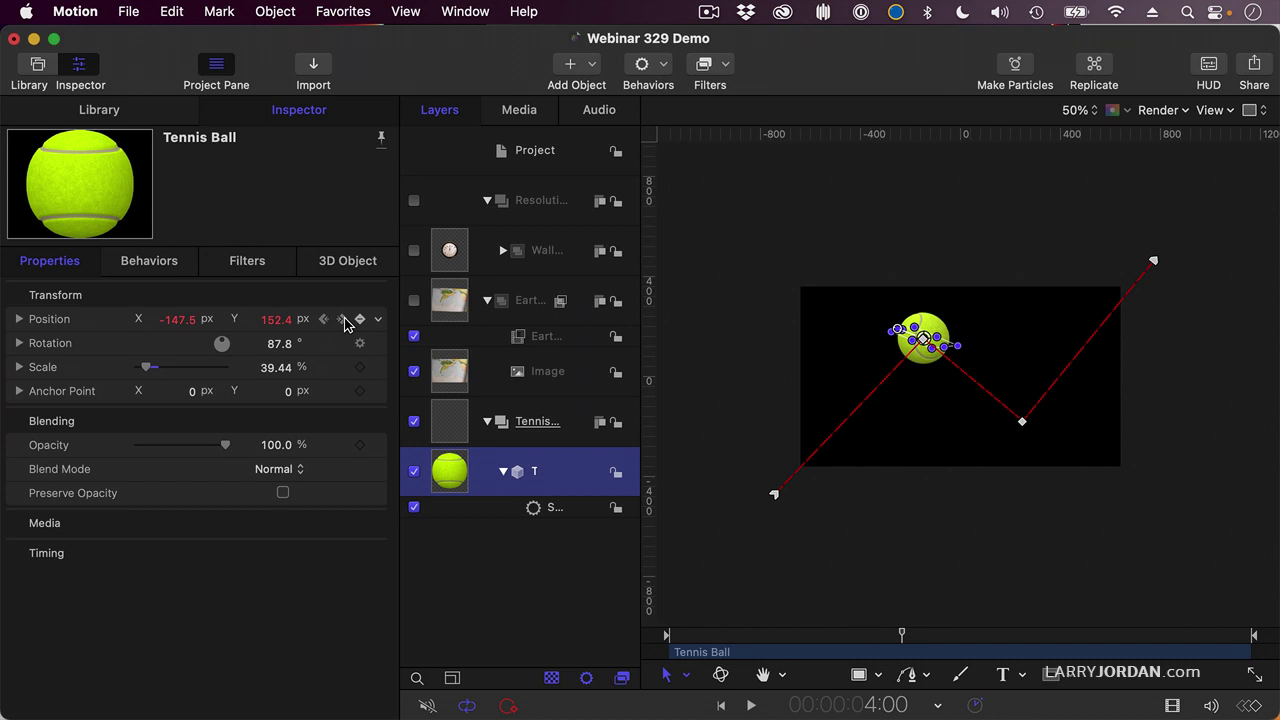
click(345, 320)
click(345, 320)
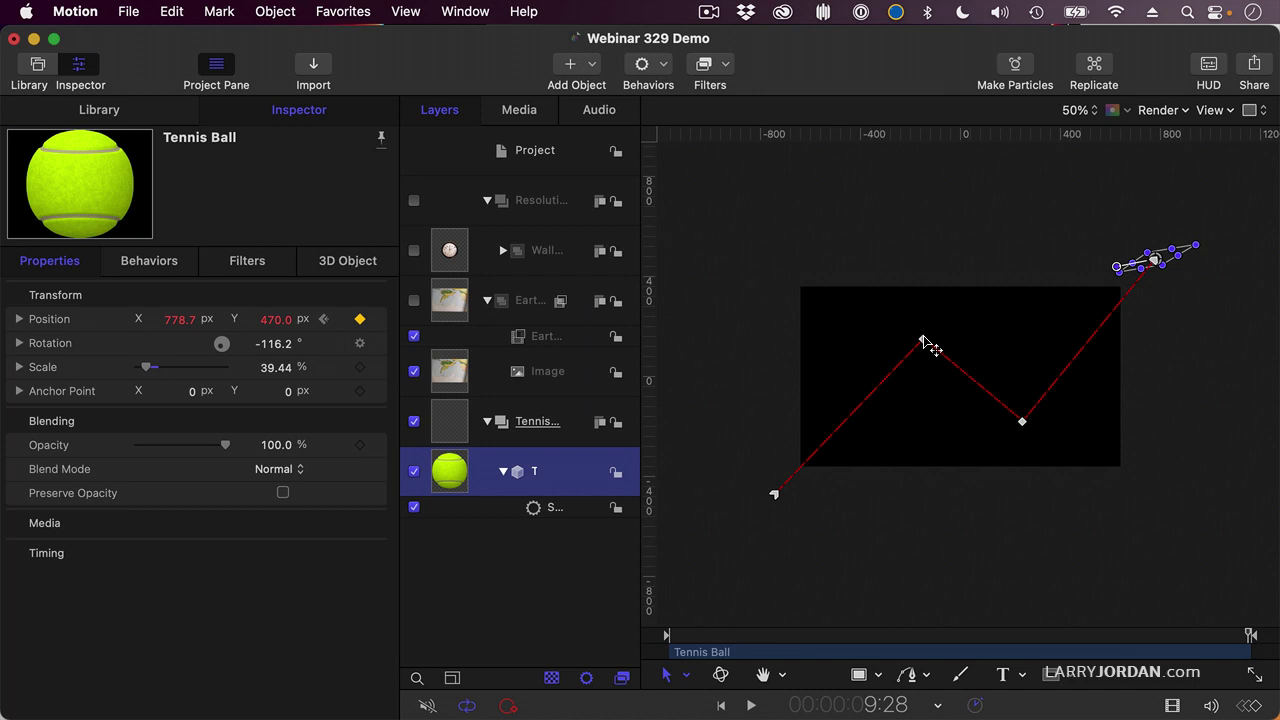
Select the upper path keyframe and step back to the first position keyframe at frame 0
drag(924, 340, 915, 321)
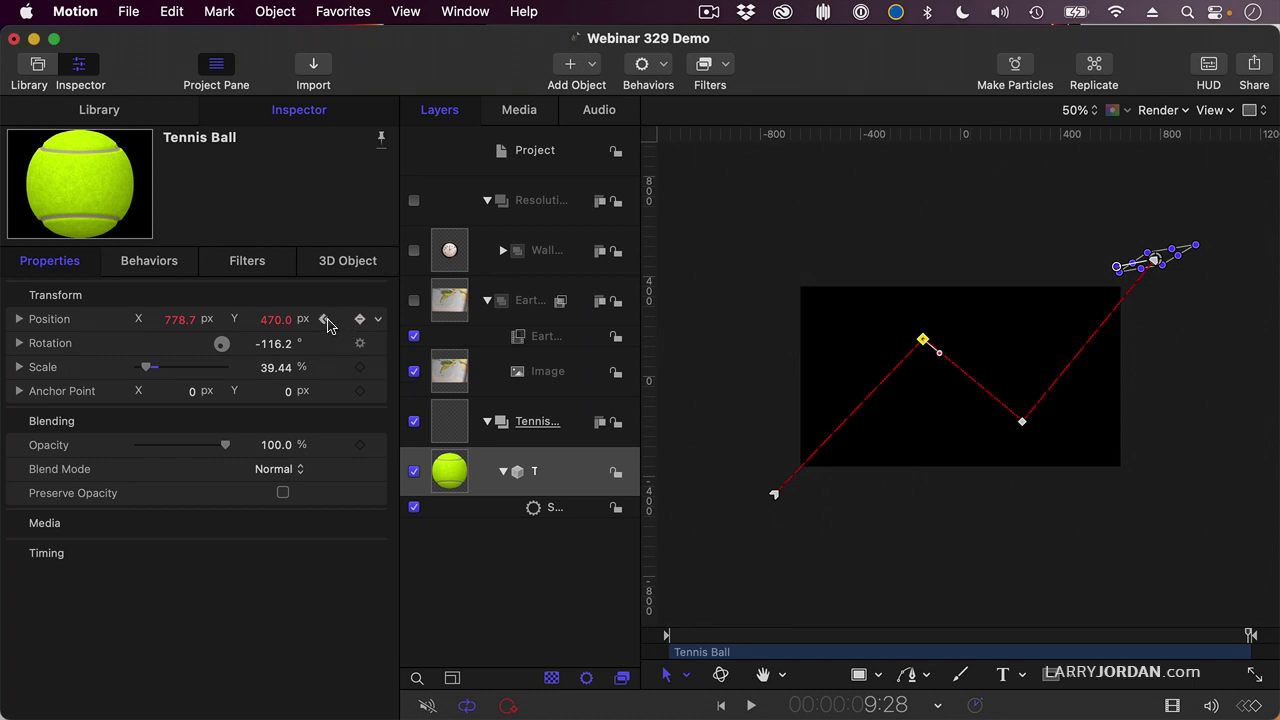
click(323, 319)
click(323, 319)
click(323, 319)
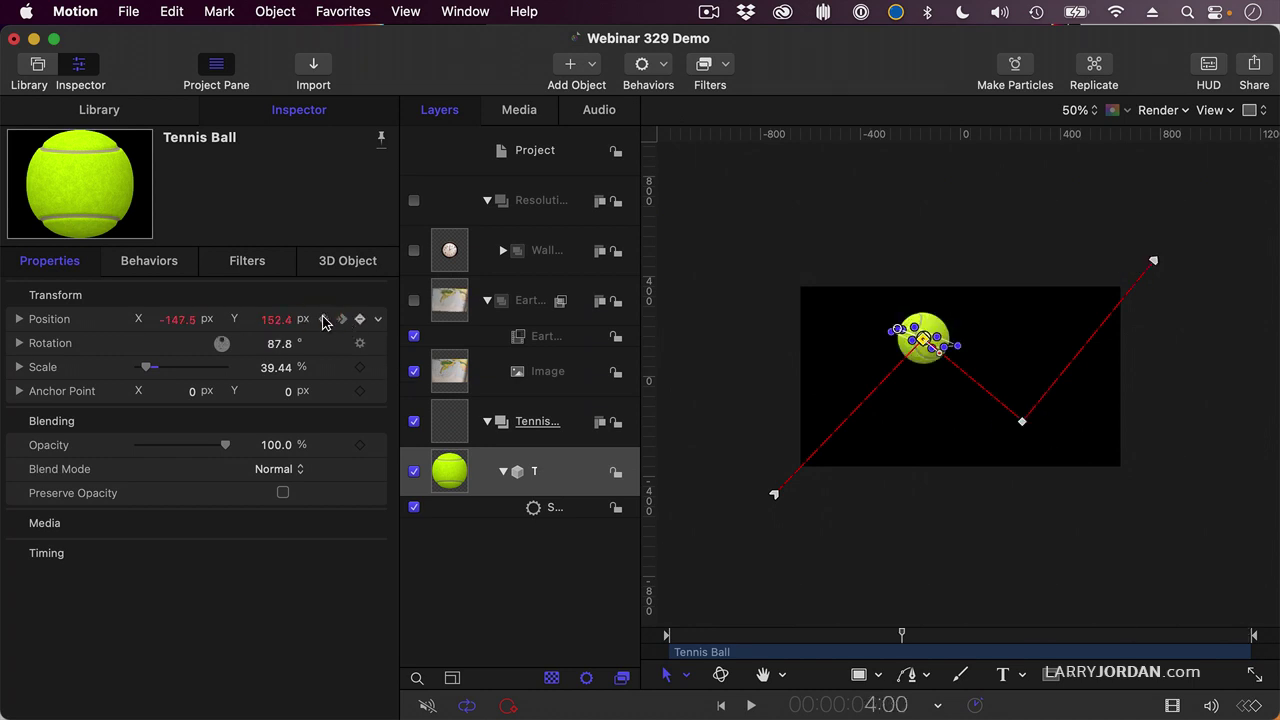
click(323, 319)
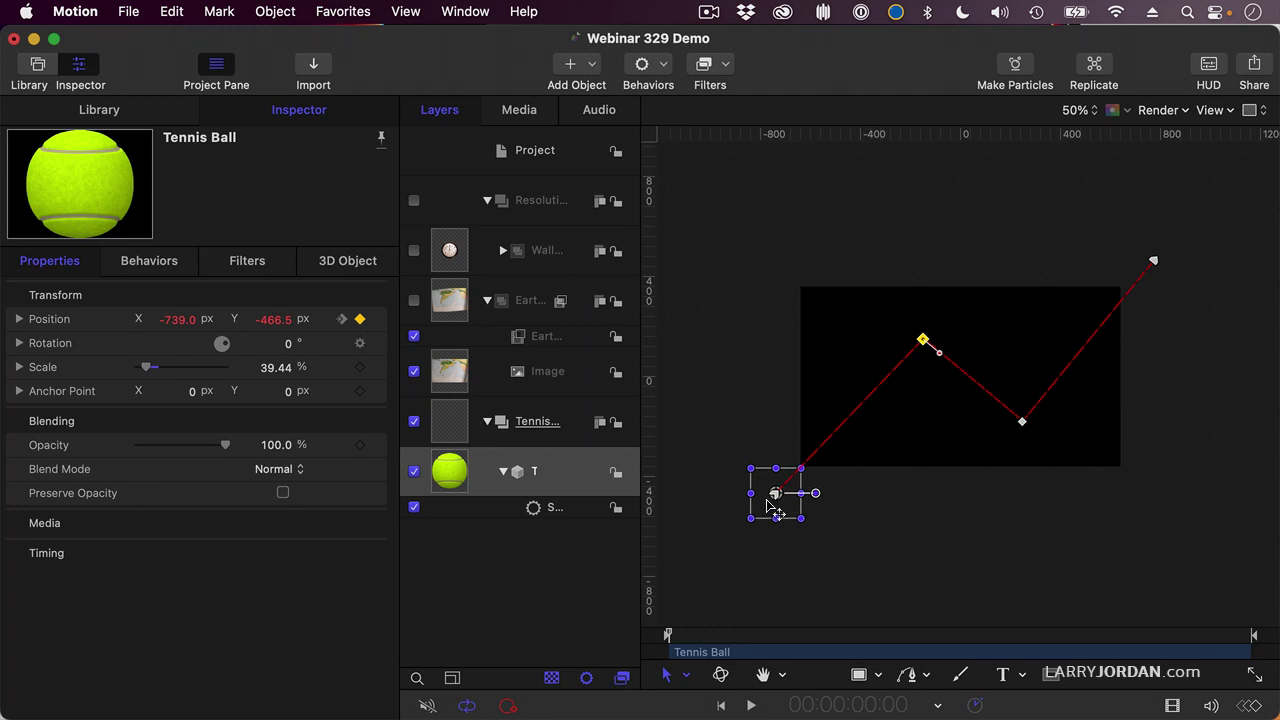
Move the starting keyframe just left of the frame (X -805.2, Y -87.2) and preview the entry
mouse_move(778, 500)
drag(778, 500, 758, 398)
key(space)
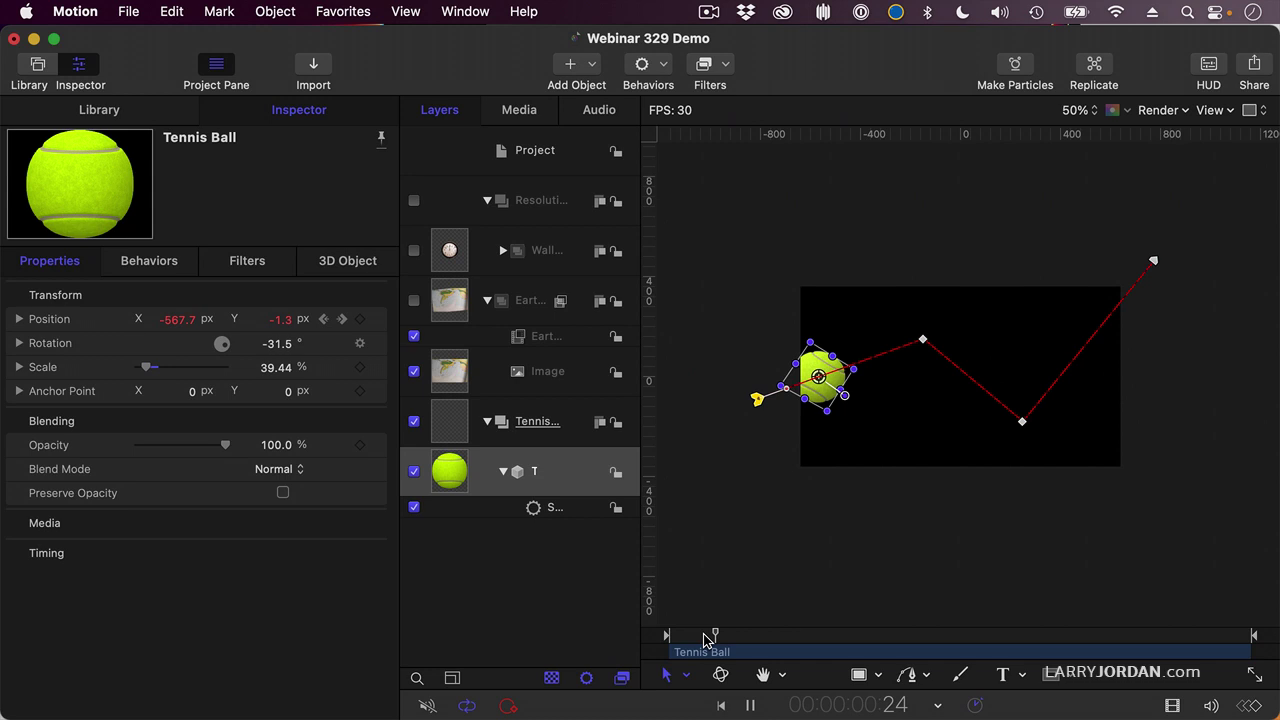
drag(704, 640, 652, 640)
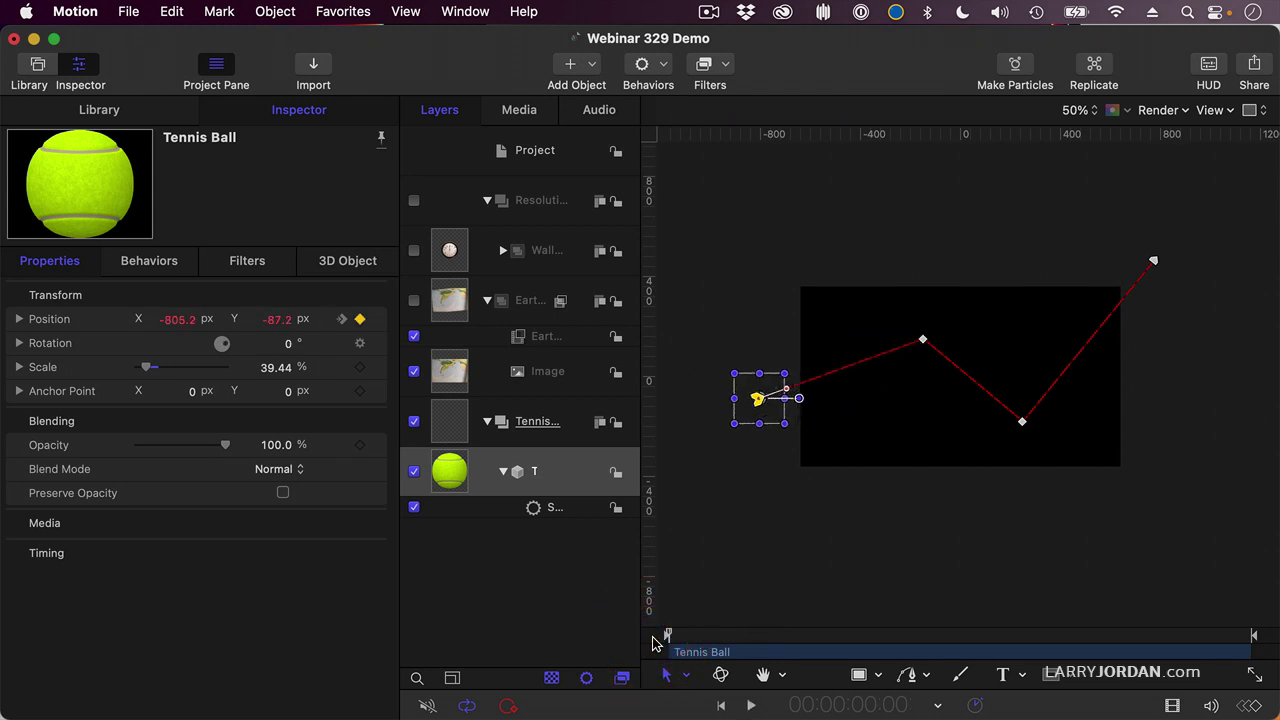